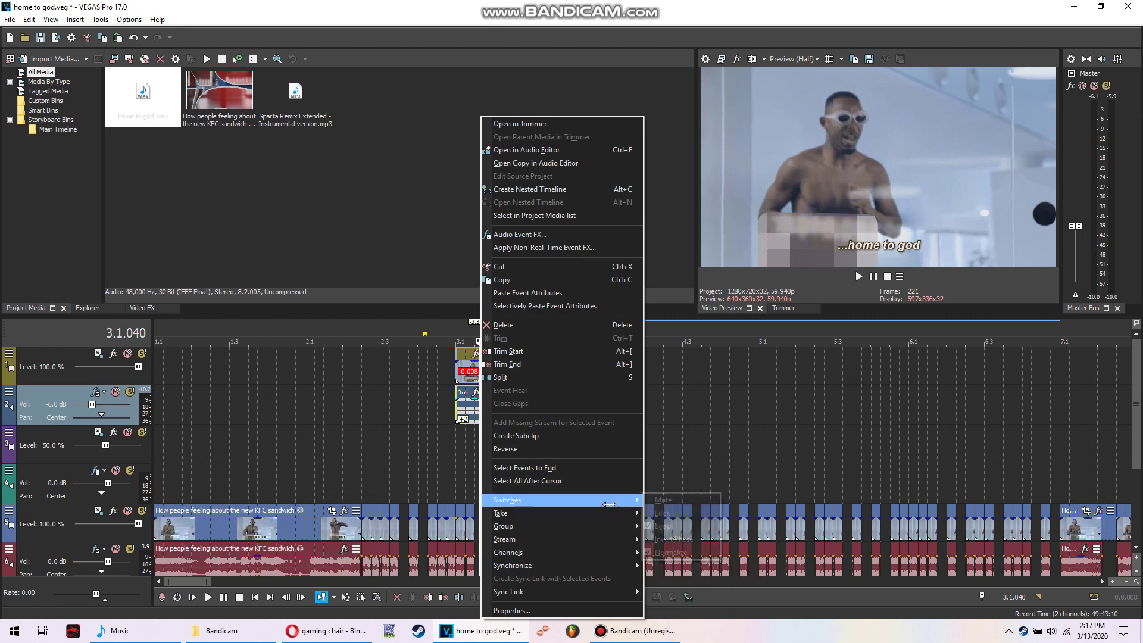
Set the track 1 video event's Pan/Crop to 3,840 × 2,160, centred at 1,920 / 1,080, shrinking it into the frame's upper-left corner.
mouse_move(524, 500)
left_click(752, 441)
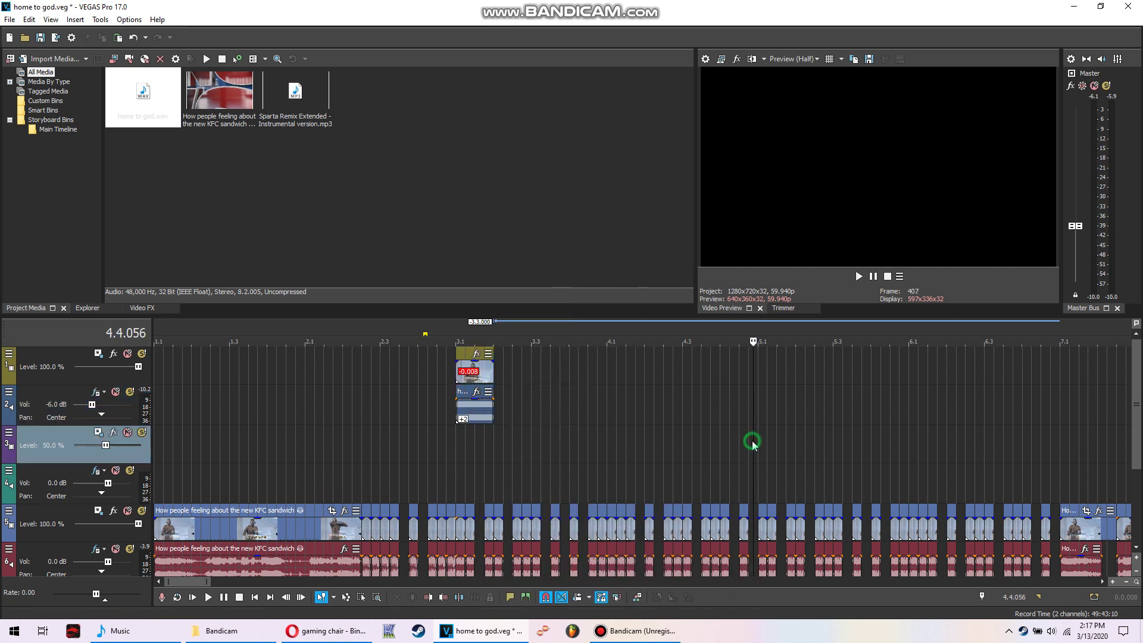
left_click(470, 418)
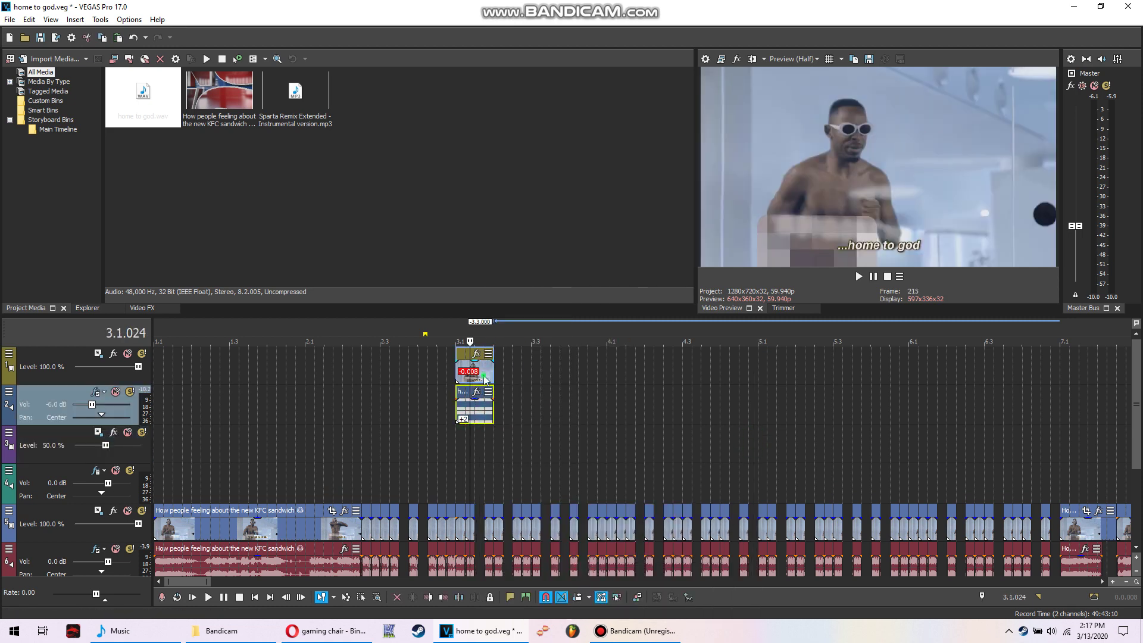
left_click(486, 380)
right_click(485, 380)
left_click(568, 205)
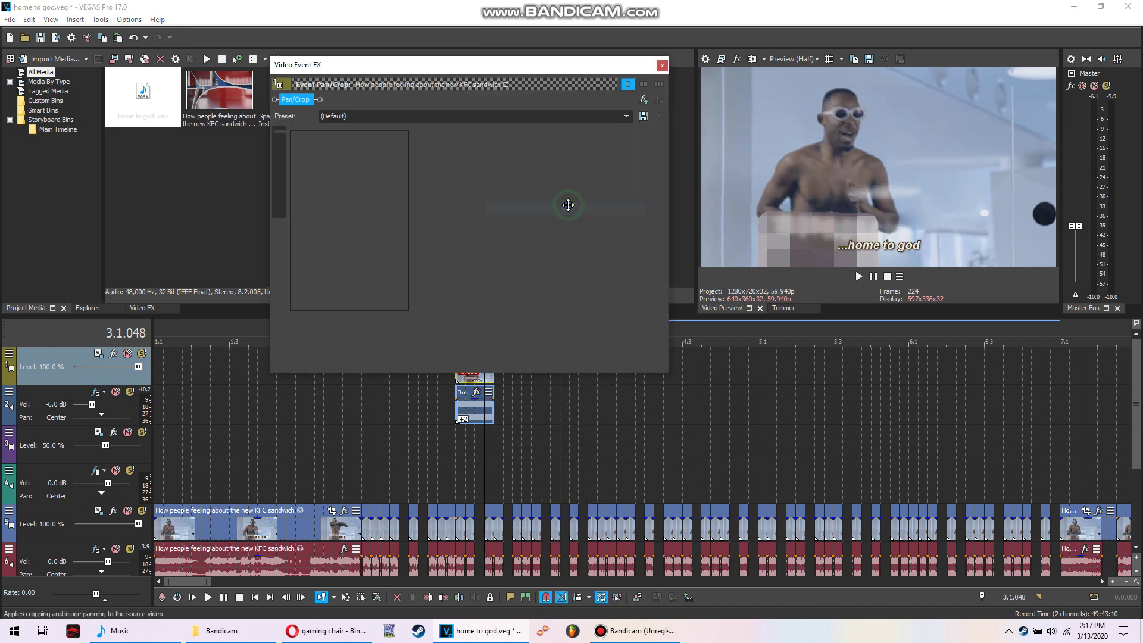
scroll(572, 204, "down", 5)
left_click_drag(599, 166, 652, 134)
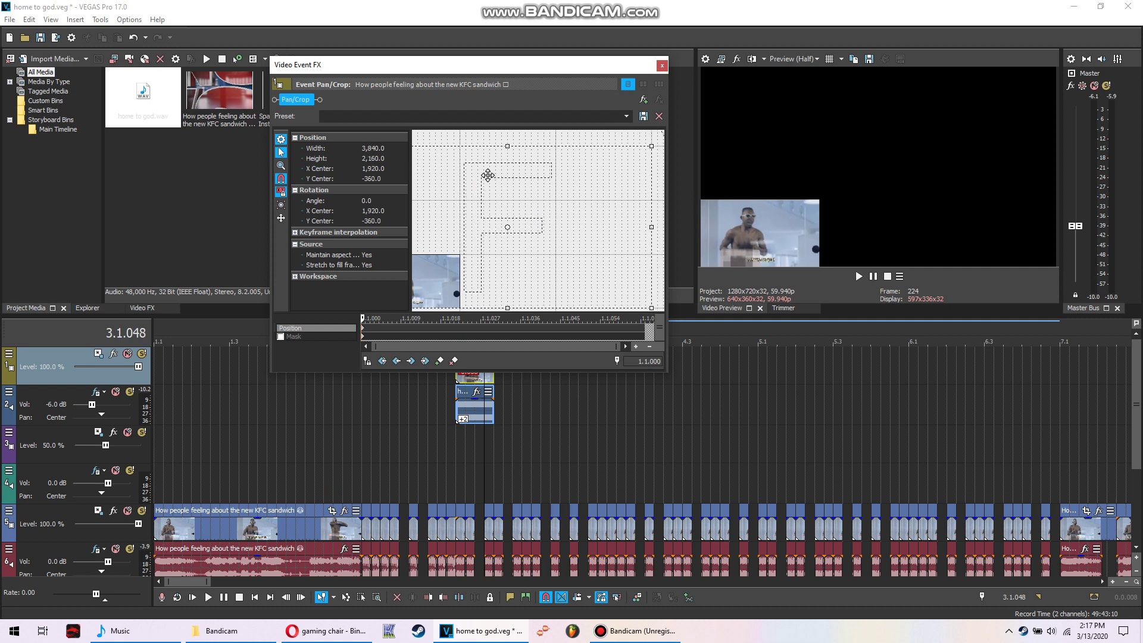
left_click_drag(448, 178, 446, 289)
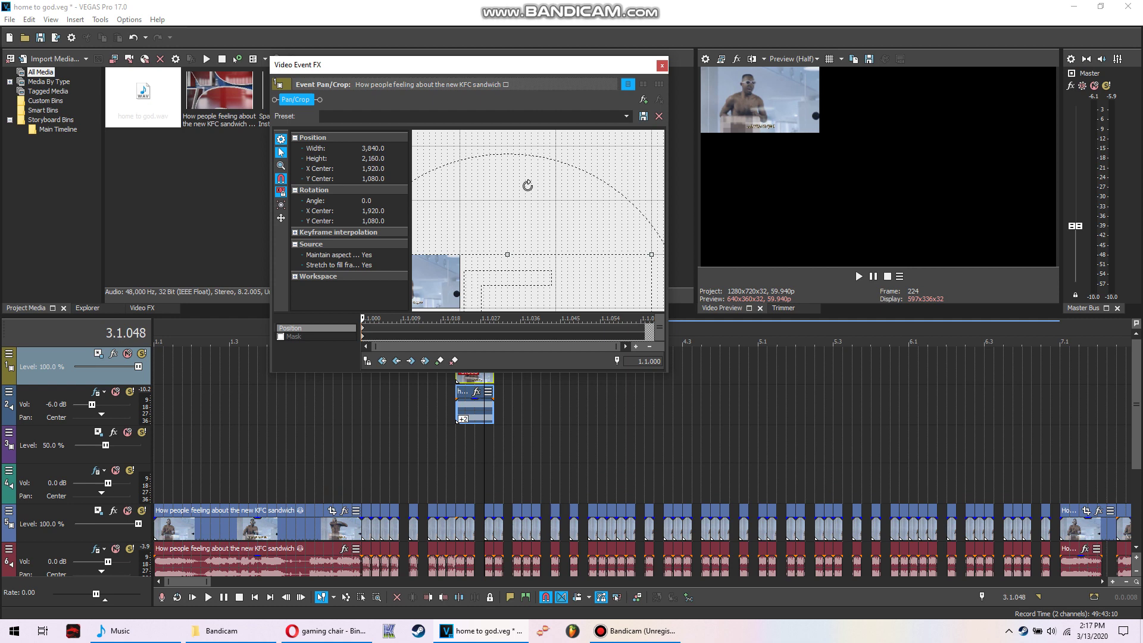
left_click_drag(597, 153, 663, 99)
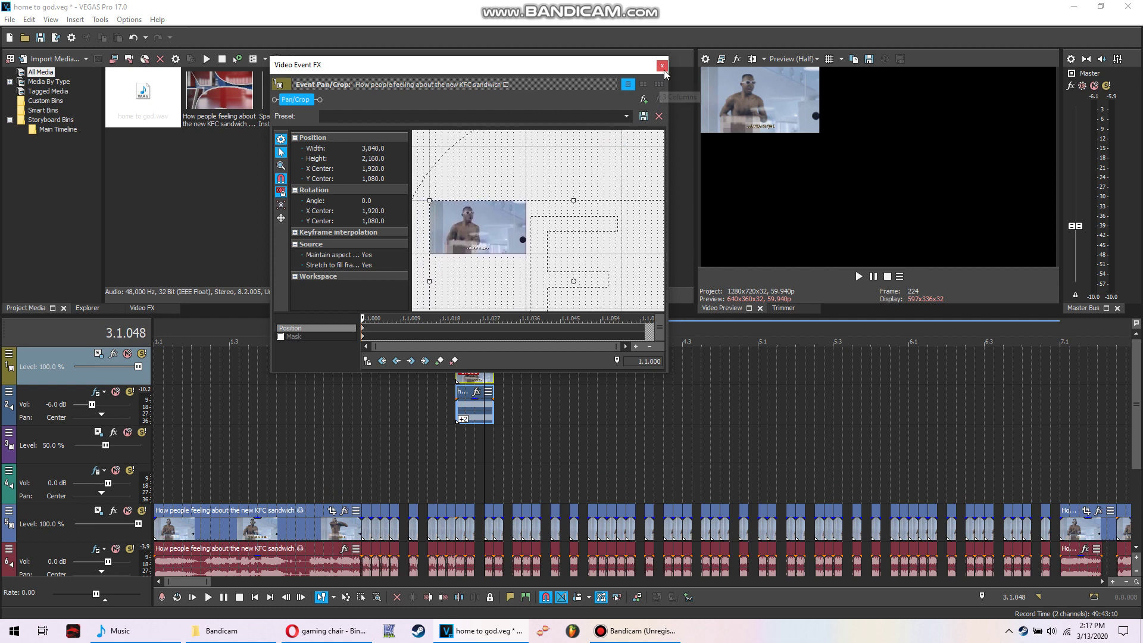
left_click(662, 66)
Play the timeline from just before the overlay clip to check the shrunken video with its audio.
left_click(415, 443)
key("space")
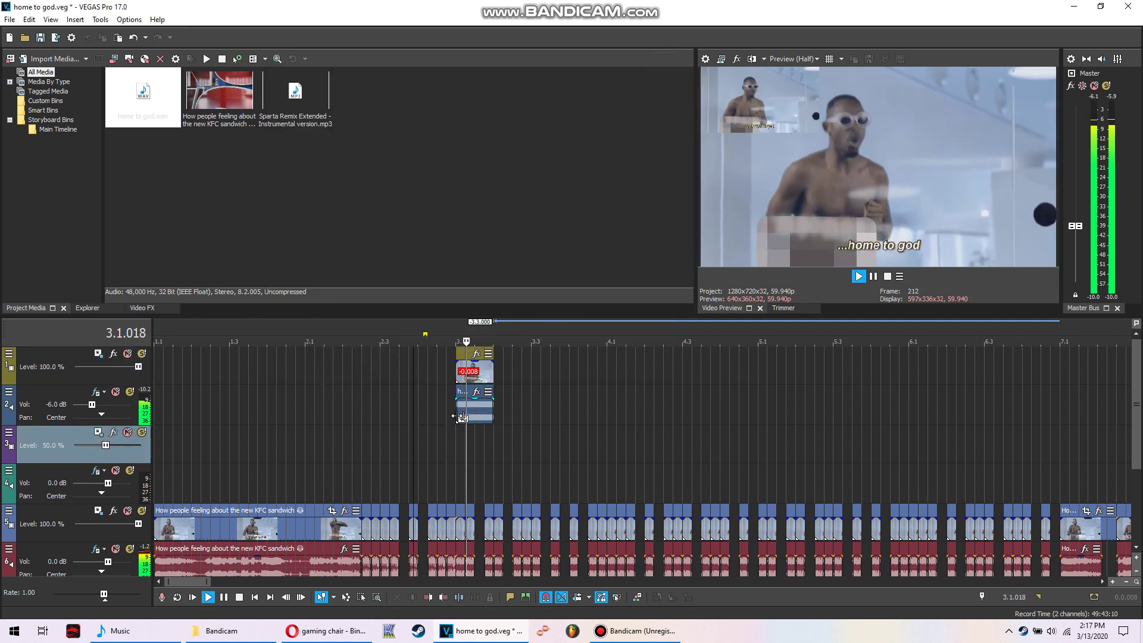
key("space")
left_click(458, 415)
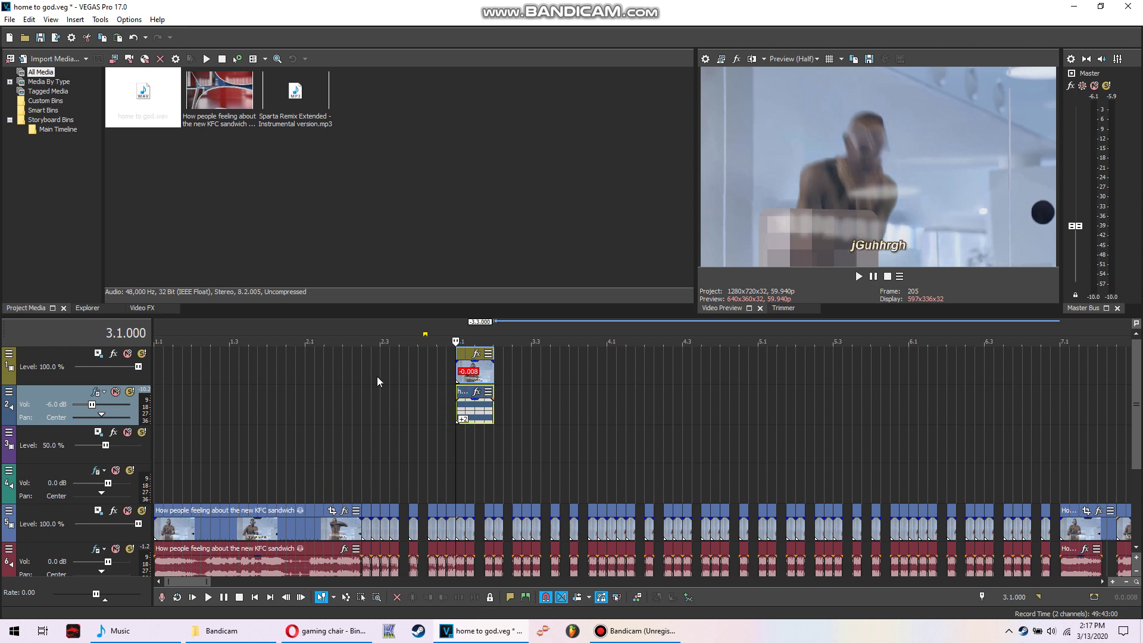
Duplicate the overlay clip's audio track twice, removing the extra empty video track inserted above it.
right_click(53, 363)
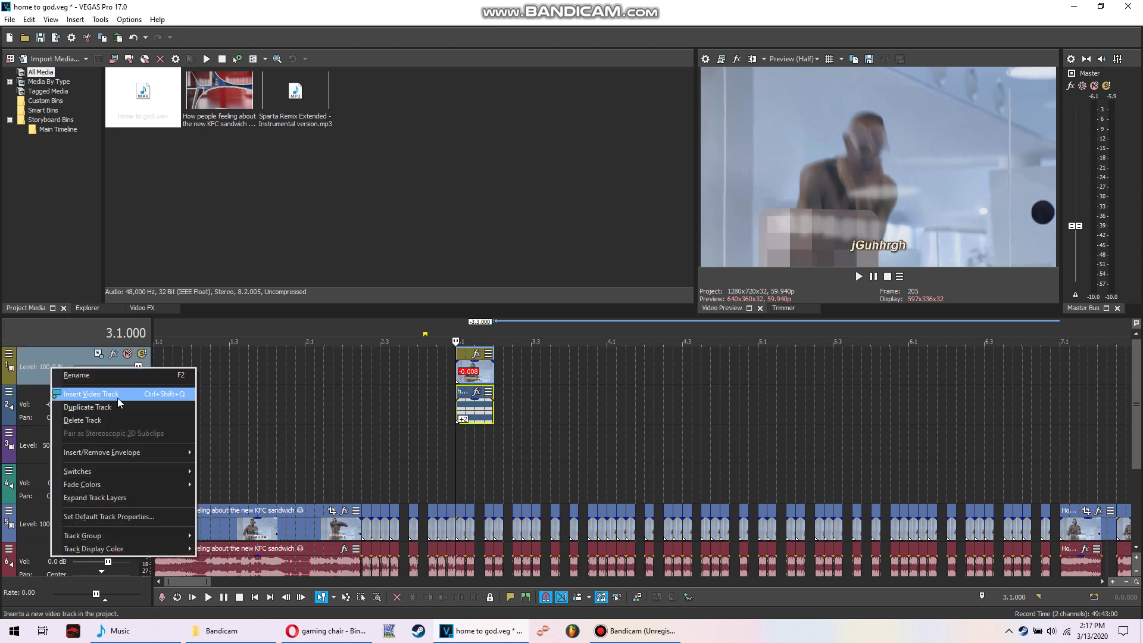
left_click(118, 395)
right_click(51, 436)
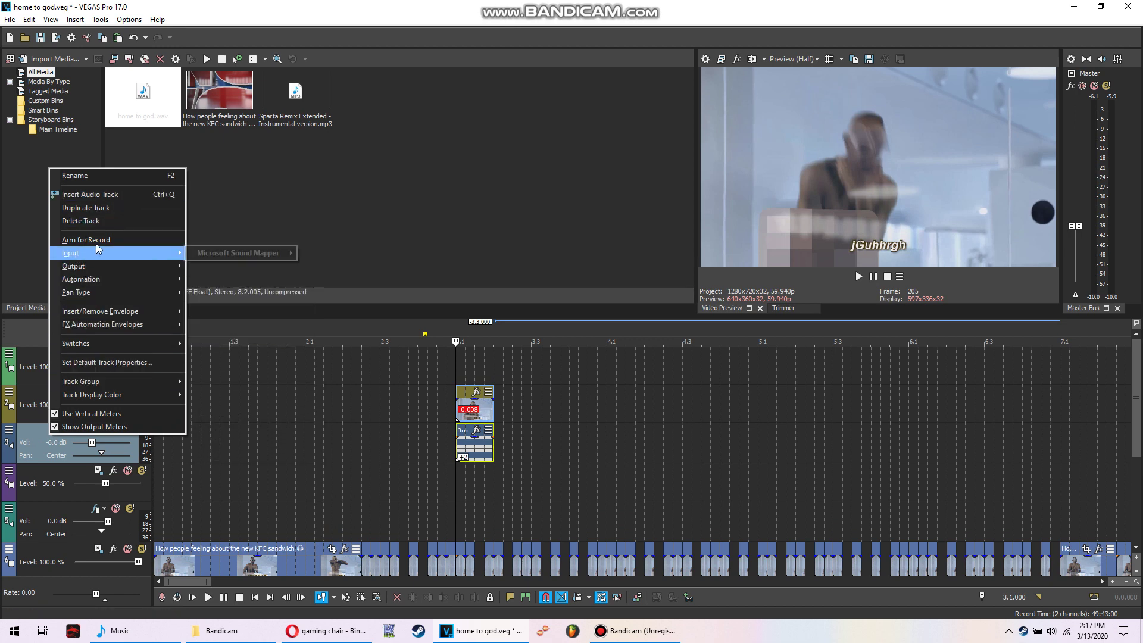
left_click(112, 212)
right_click(64, 444)
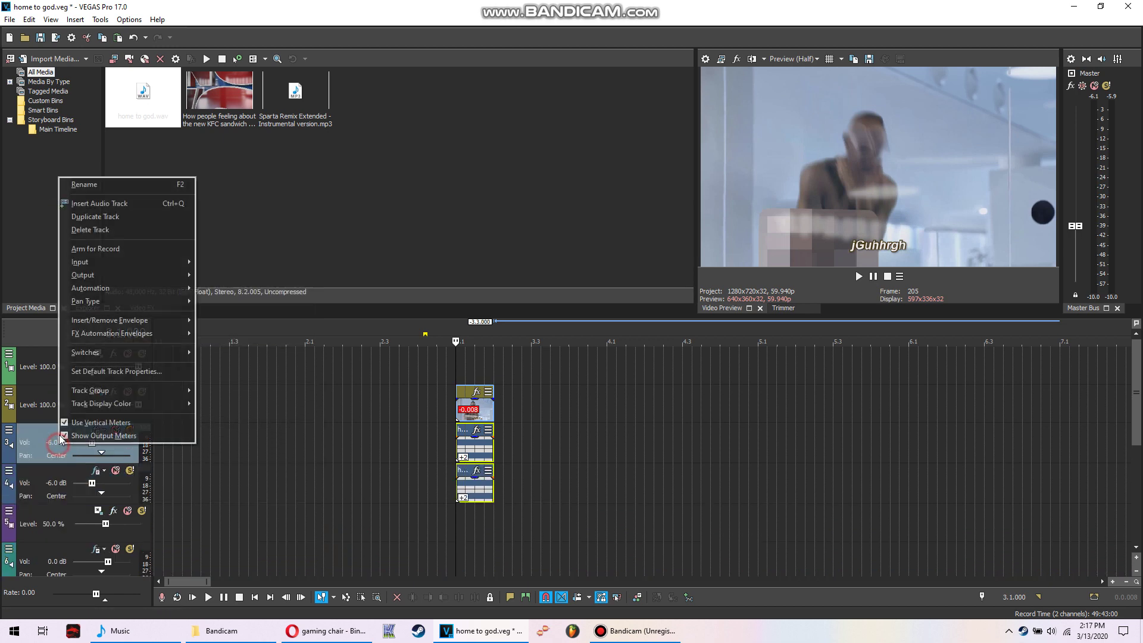
left_click(112, 214)
left_click(46, 366)
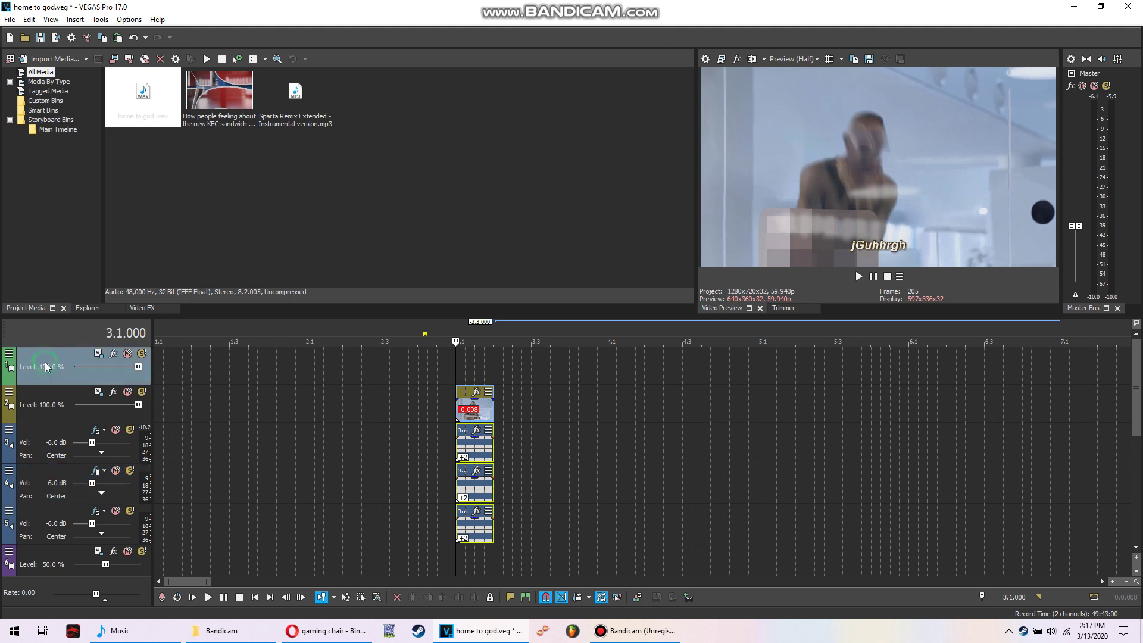
key("Delete")
Pitch the audio event on track 3 to +6 and the one on track 2 to +9.
left_click(462, 462)
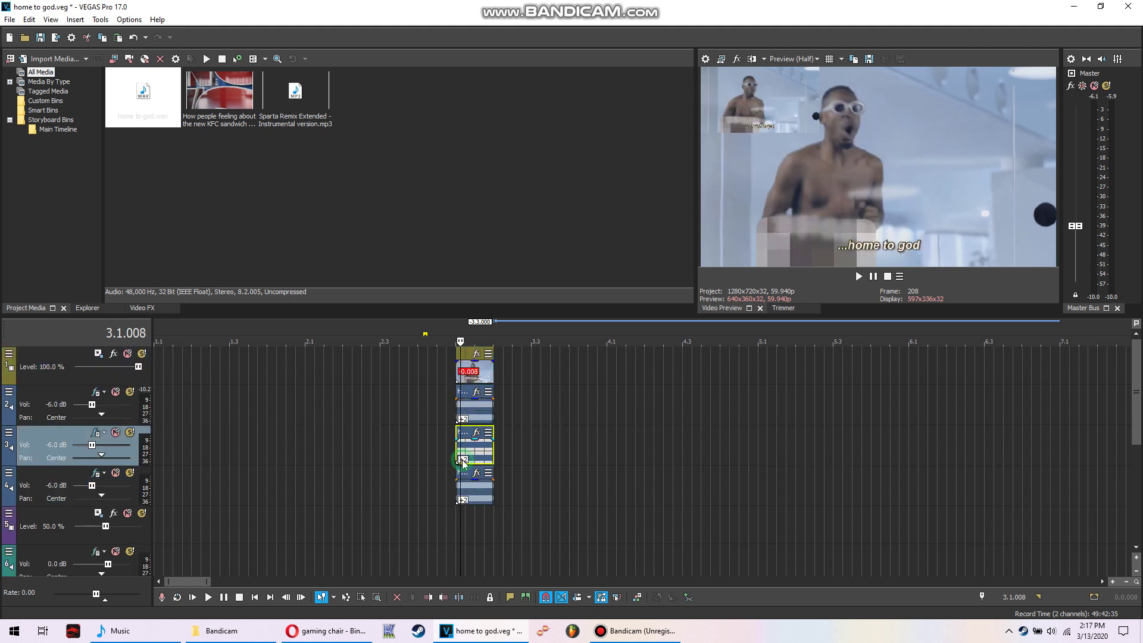
left_click(490, 416)
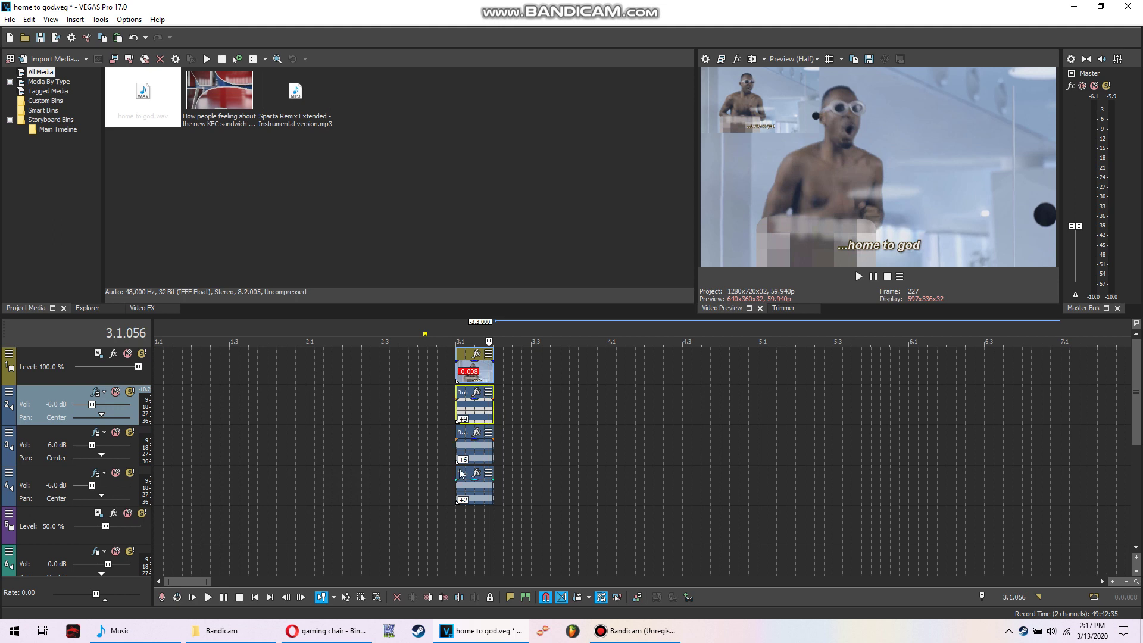
left_click(446, 488)
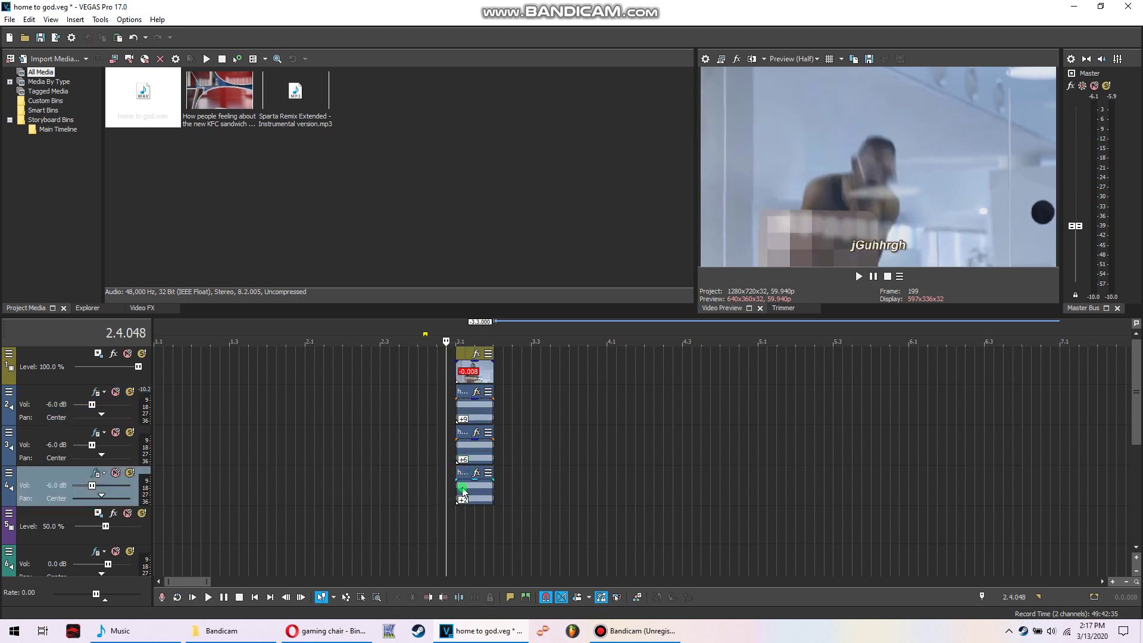
Group the video event with its three stacked audio events, and play the resulting chord.
left_click(463, 490)
left_click(475, 450, "ctrl")
left_click(483, 409, "ctrl")
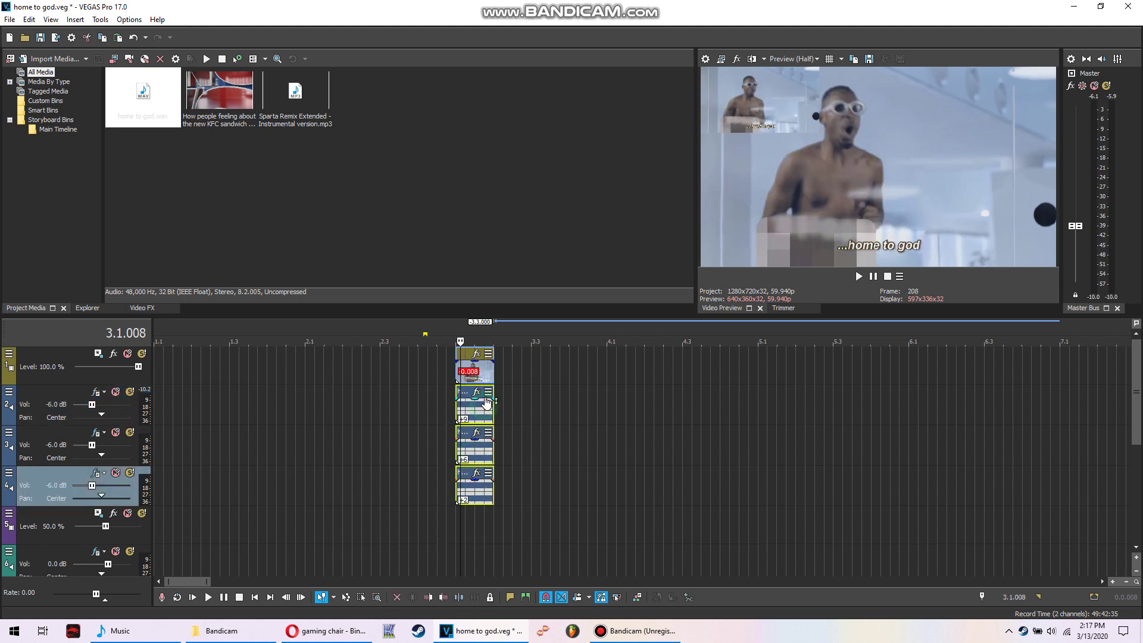
right_click(488, 381)
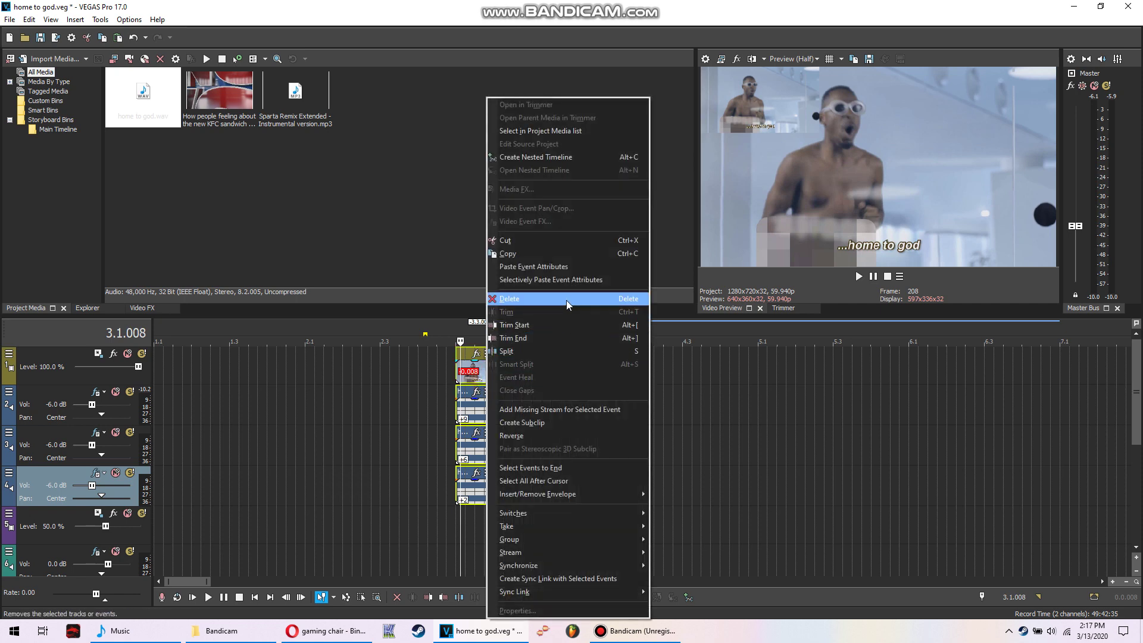
mouse_move(572, 540)
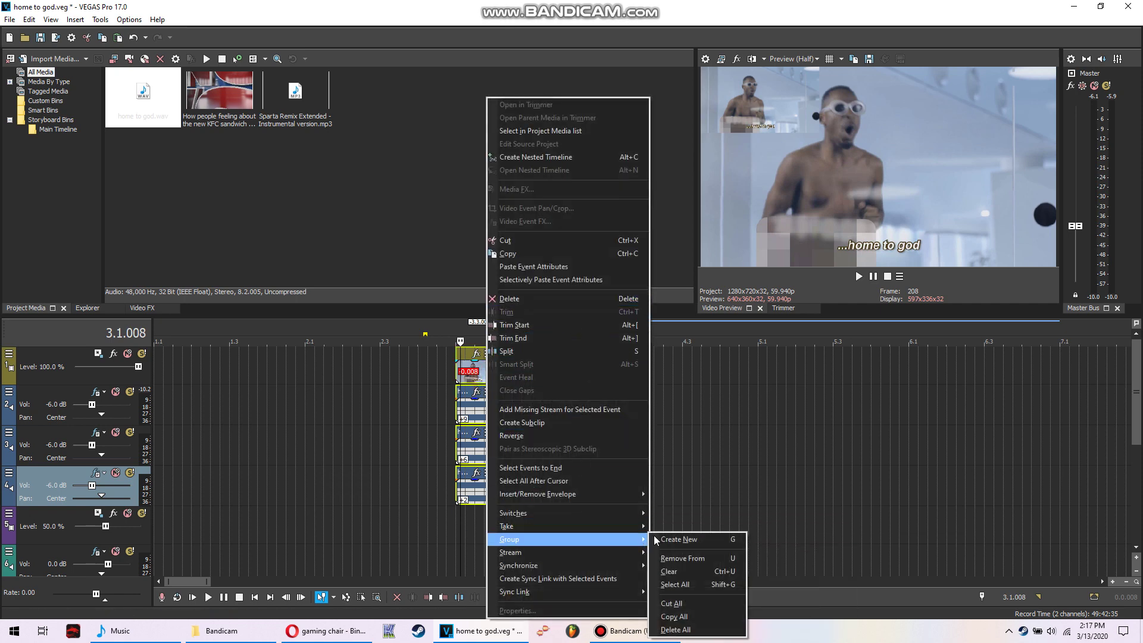
left_click(679, 540)
left_click(422, 484)
key("space")
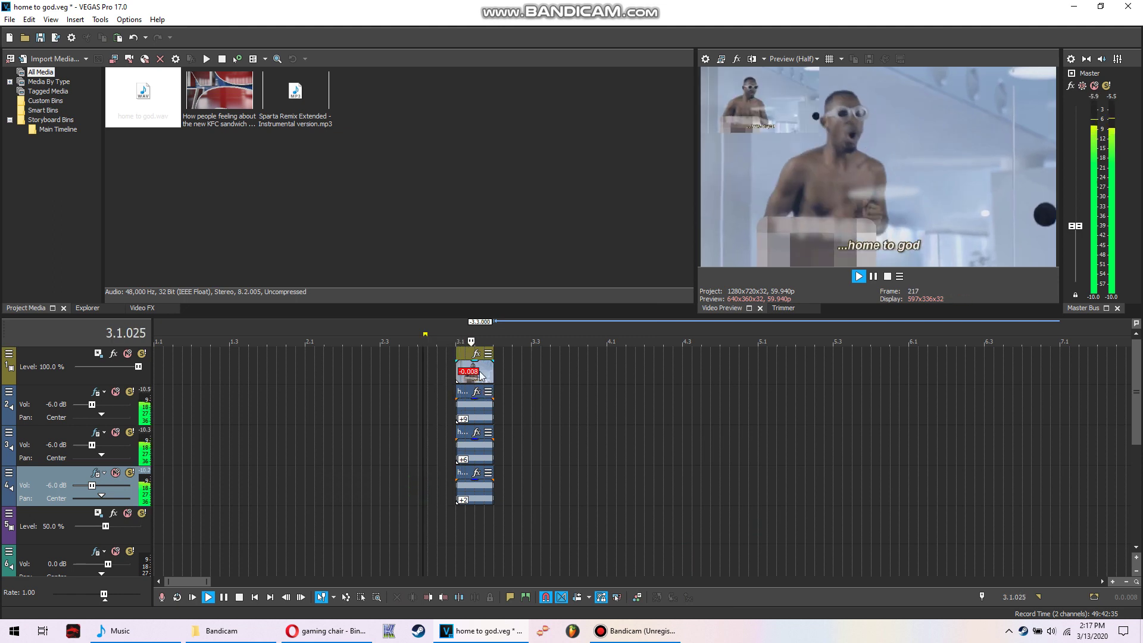
key("space")
Paste a copy of the grouped video and chord clip directly after the original, starting at 3.2.
left_click(481, 371)
left_click(494, 367)
key("ctrl+v")
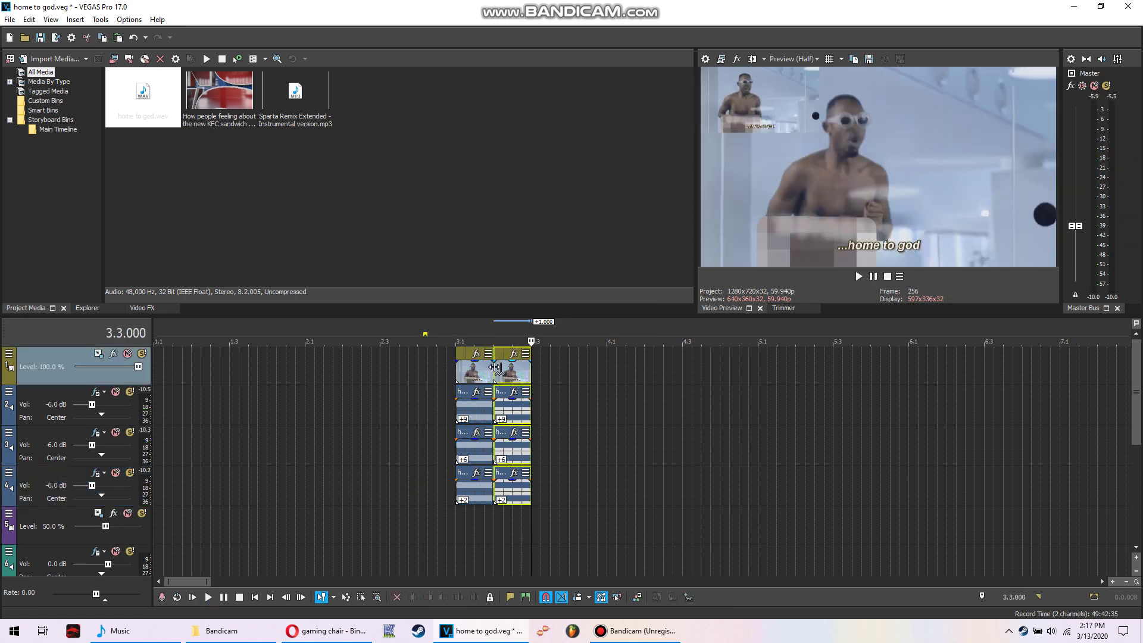
Repeat the two-clip pair three more times up to 5.1, pitching the second and fourth pairs to +10/+7/+3 and the third to +7/+4/0.
left_click(471, 374)
left_click(511, 382, "ctrl")
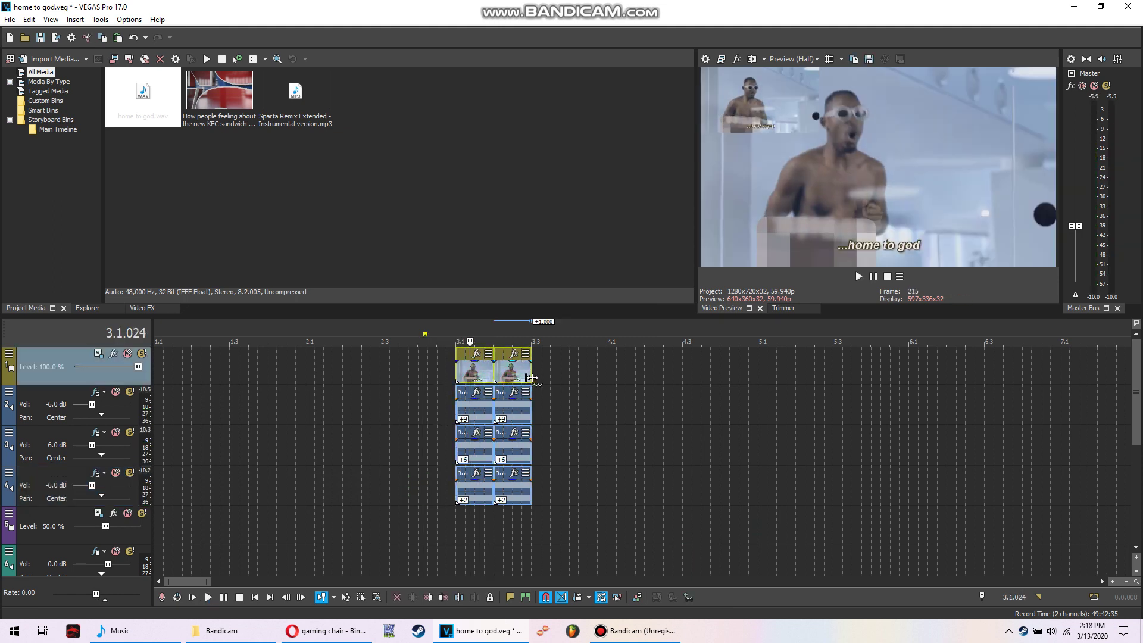
key("ctrl+c")
left_click(532, 377)
key("ctrl+v")
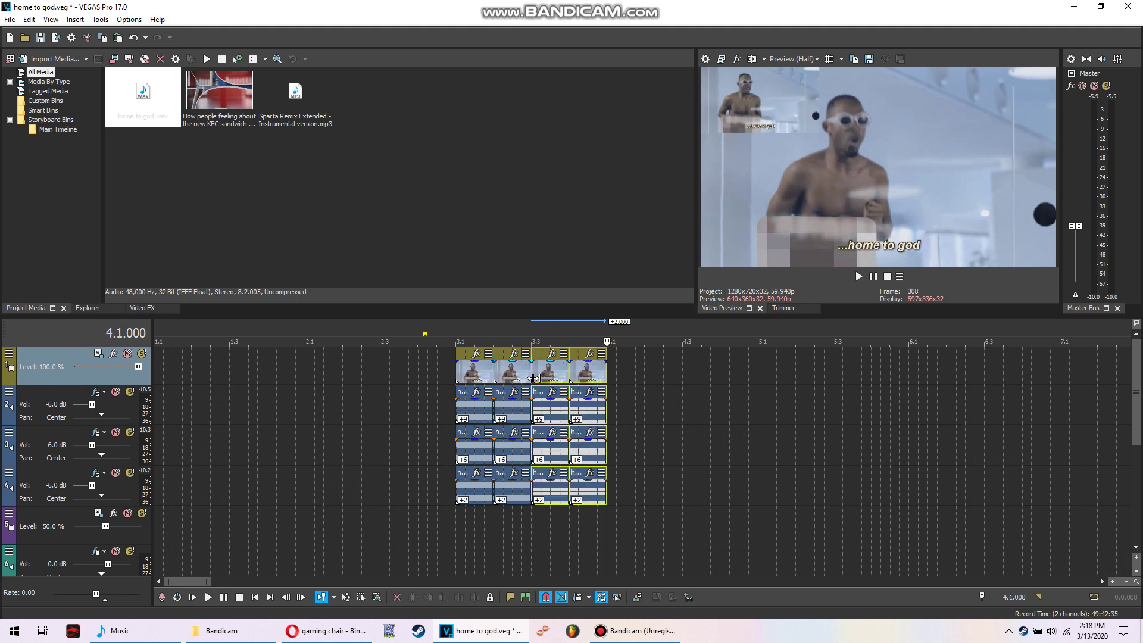
key("ctrl+v")
key("ctrl+v")
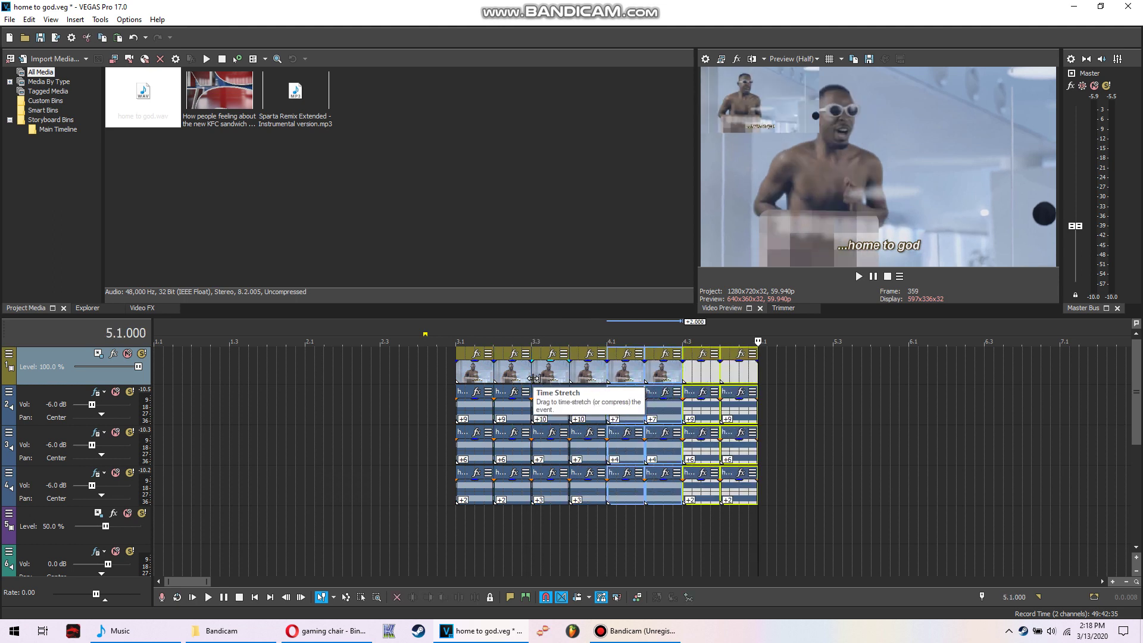
Play the full sequence of eight chord clips to check the progression.
left_click(395, 393)
key("space")
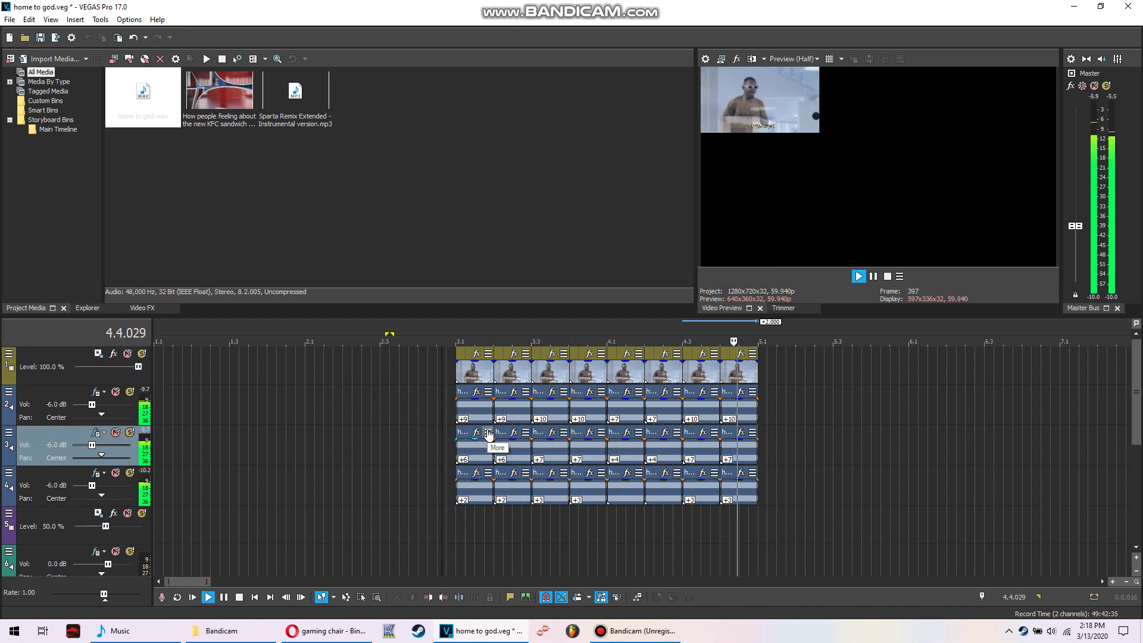
key("space")
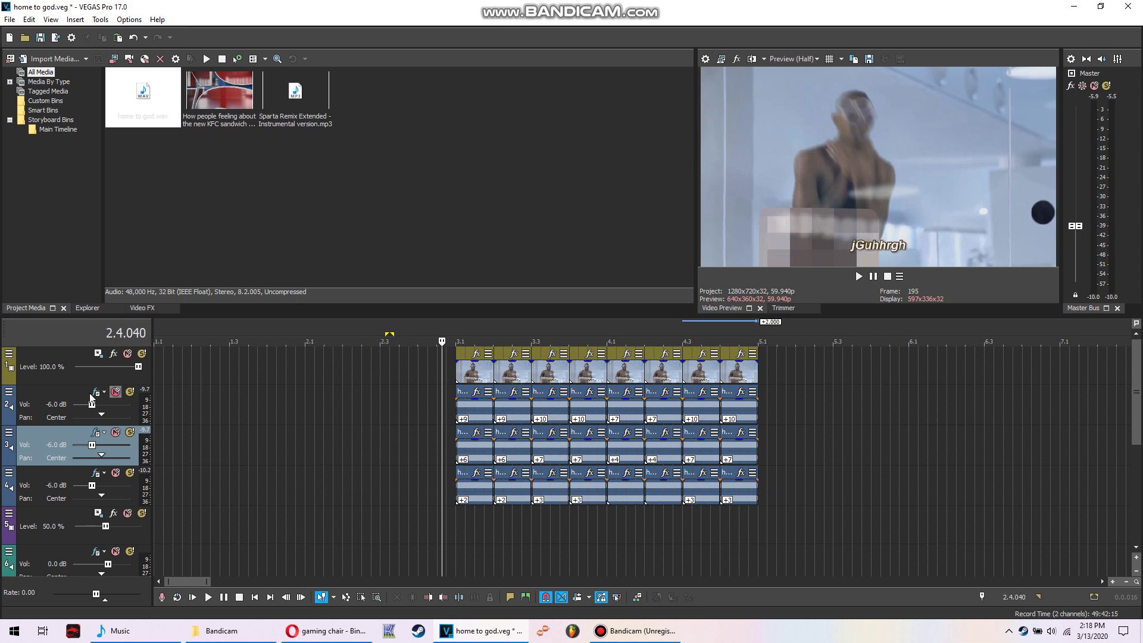
Add an empty video track at the top of the timeline with an empty audio track directly beneath it.
right_click(37, 372)
left_click(77, 400)
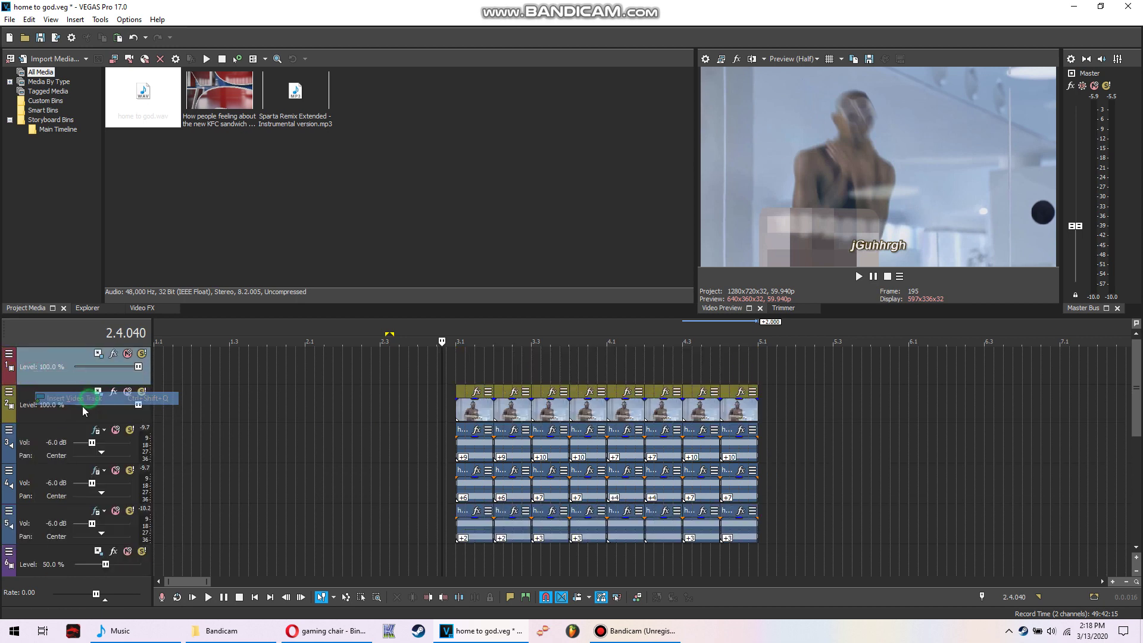
right_click(41, 445)
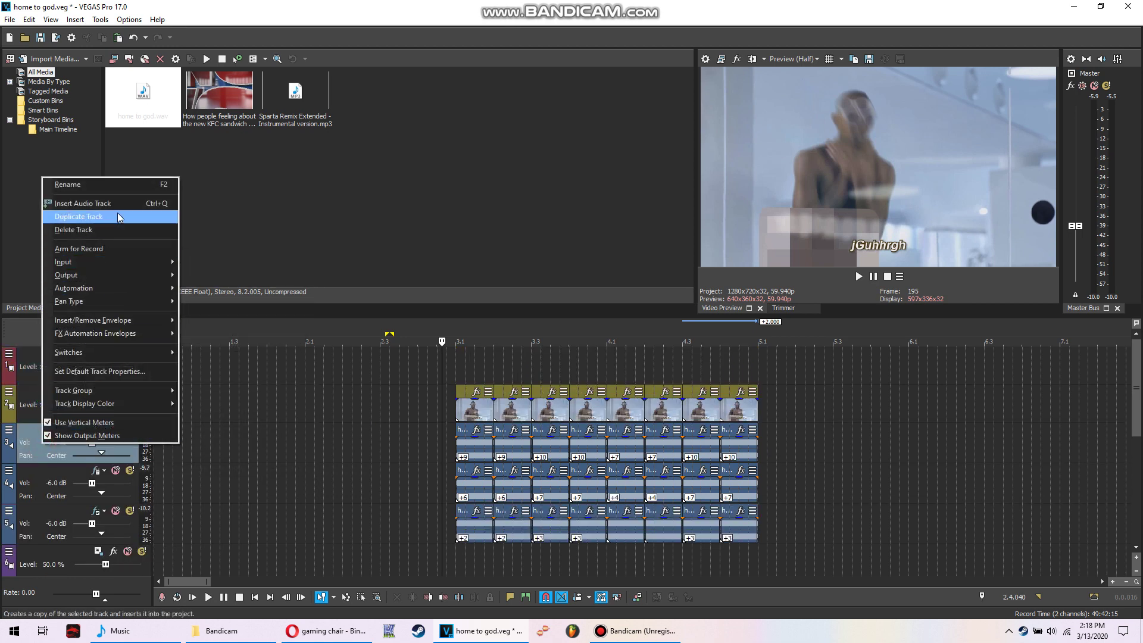
left_click(83, 203)
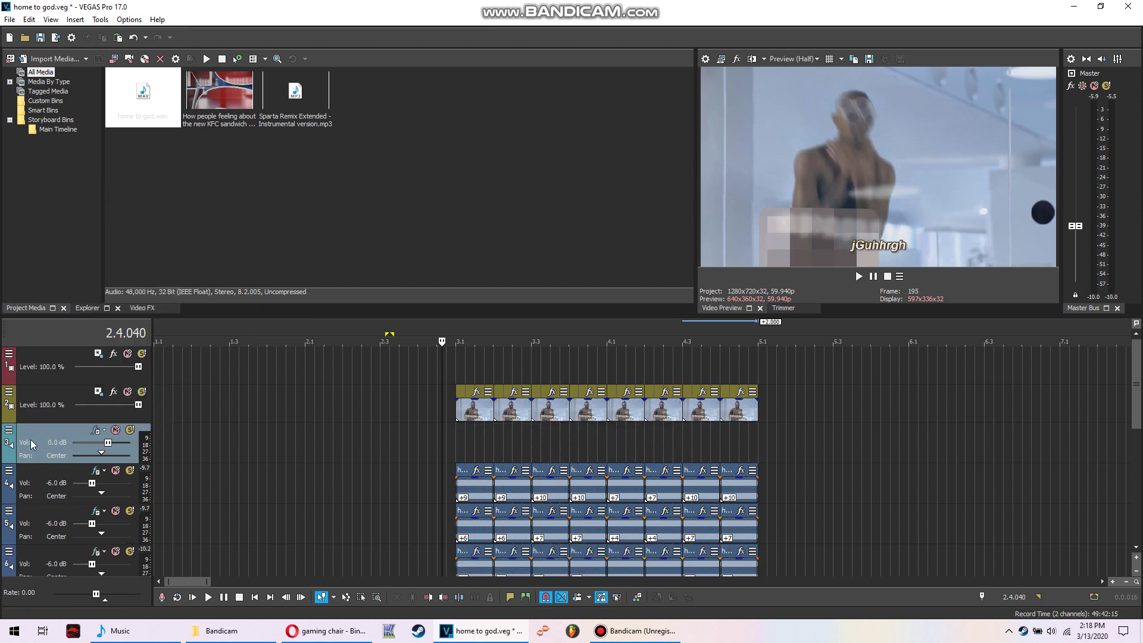
left_click_drag(43, 424, 60, 395)
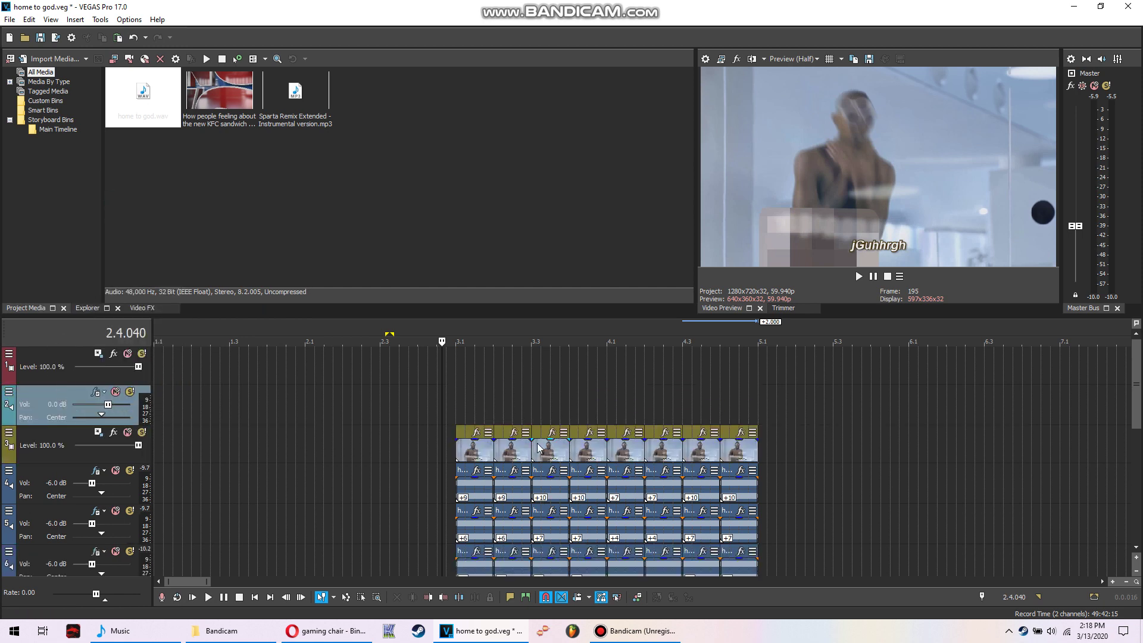
Copy the first chord clip's video event onto the new top video track at 3.1.
left_click(489, 450)
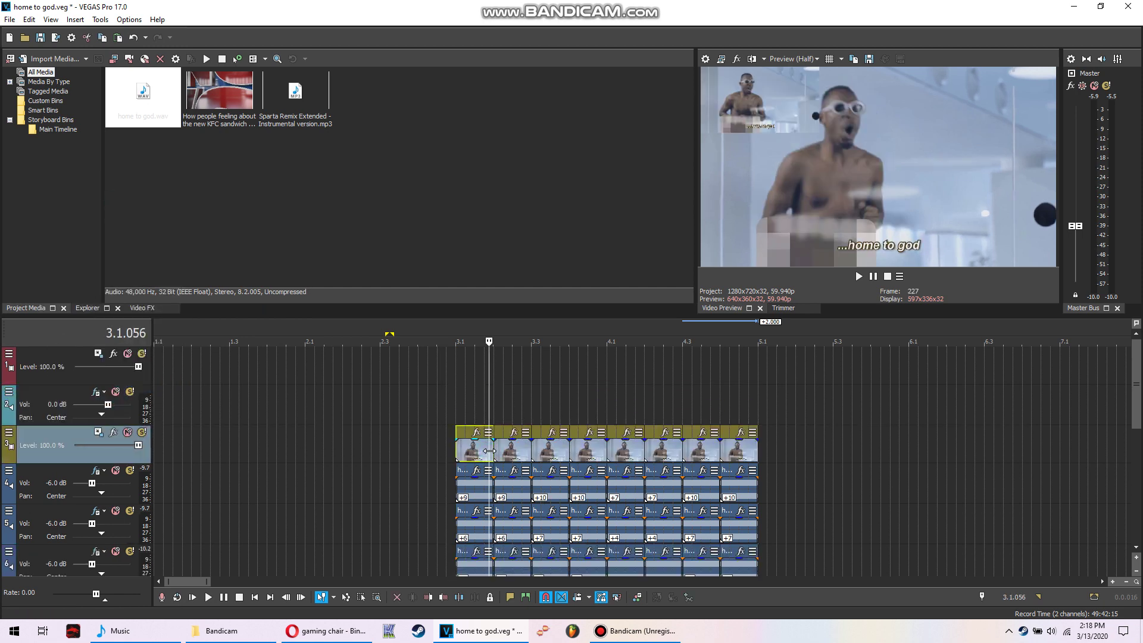
left_click(457, 372)
key("ctrl+v")
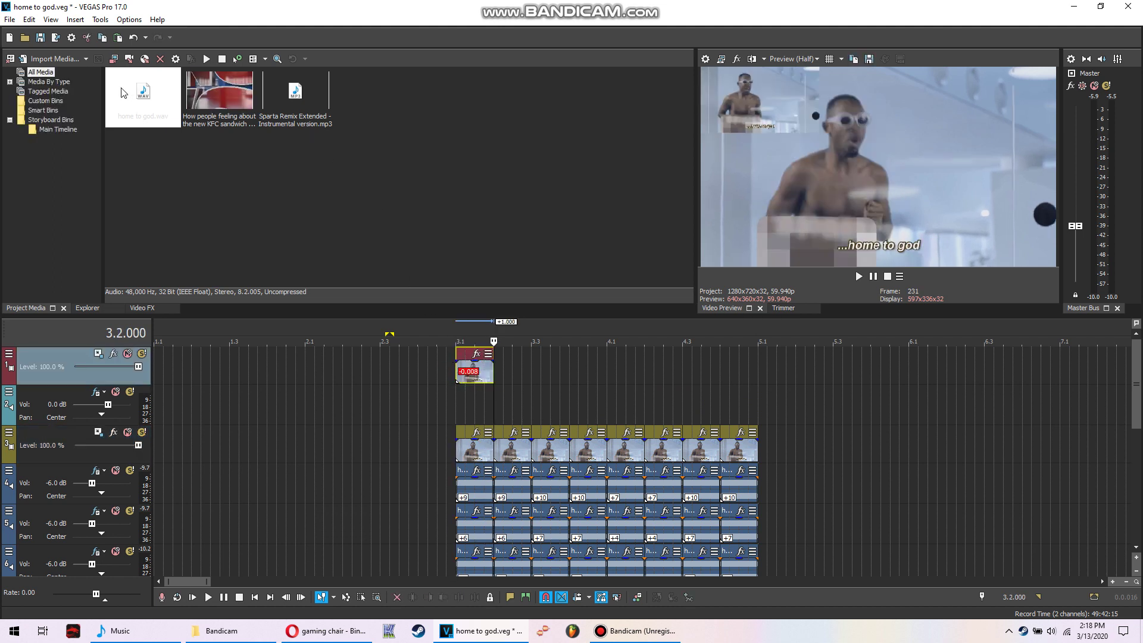
Place home to god.wav at the start of the empty audio track, and solo that track to listen to it.
left_click_drag(122, 93, 43, 292)
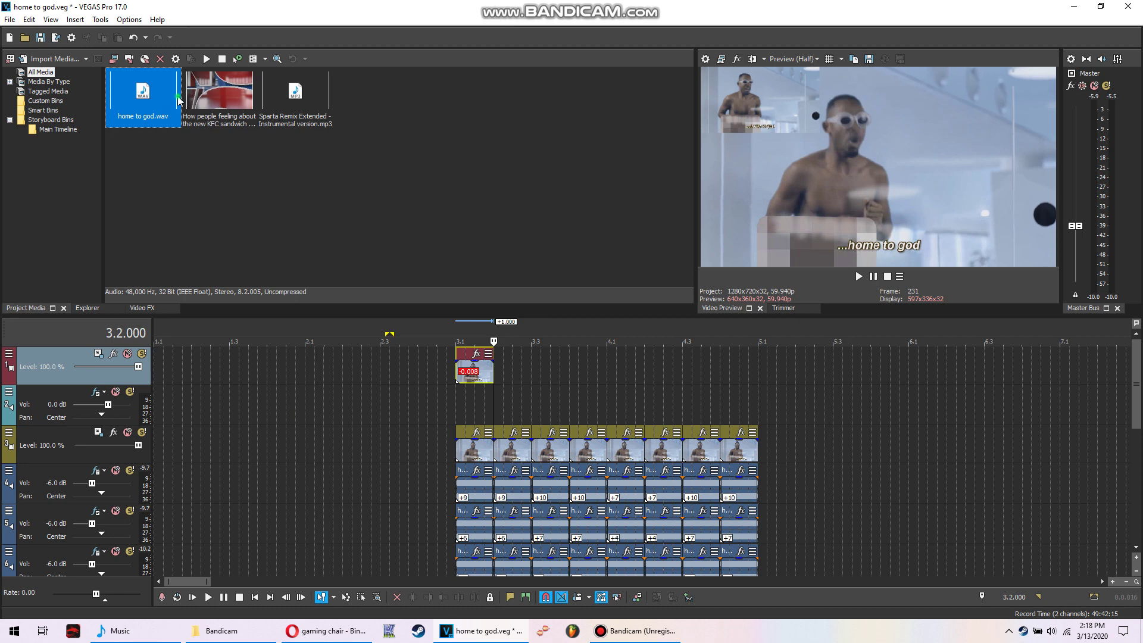
left_click_drag(178, 97, 155, 415)
left_click(392, 408)
key("x")
key("space")
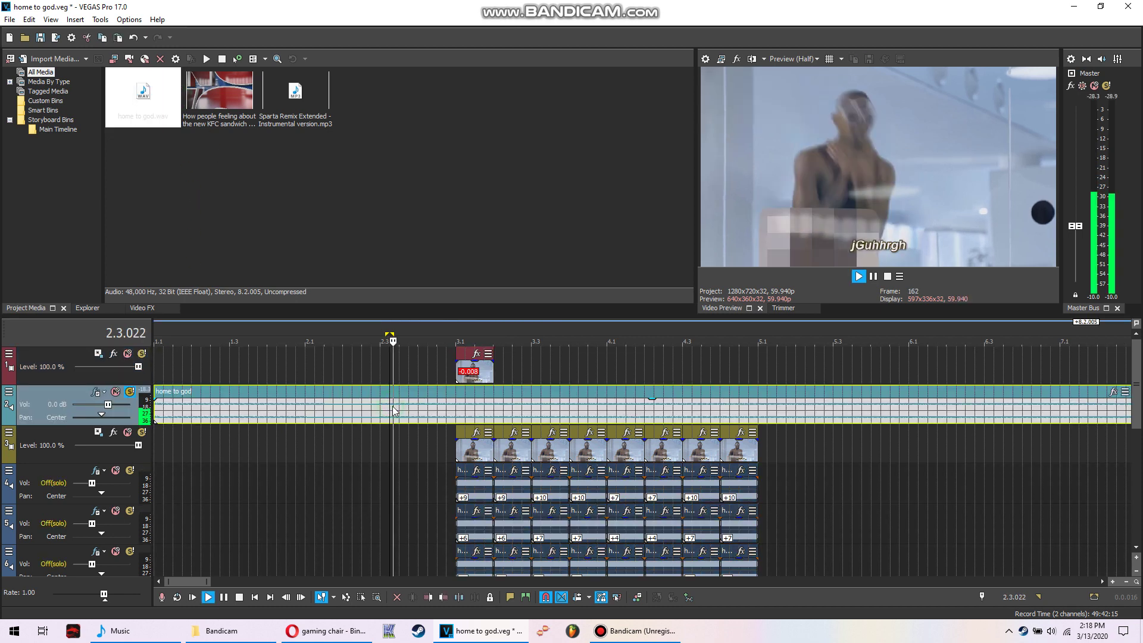
key("space")
Normalize the home to god audio event, and split it at 2.3.016.
right_click(428, 411)
mouse_move(536, 500)
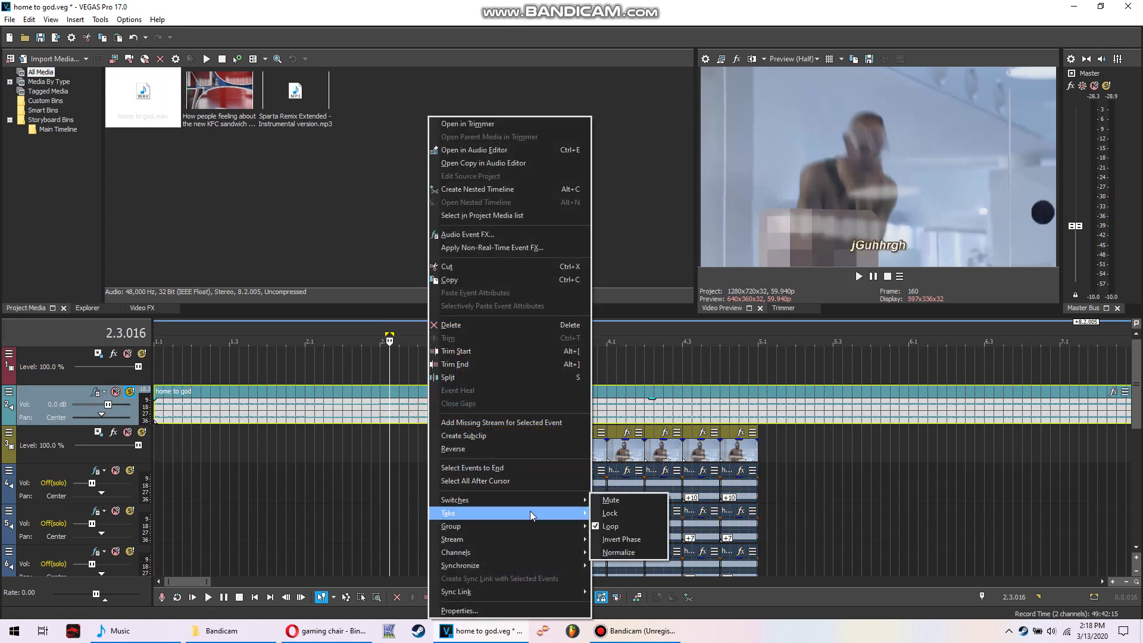
left_click(650, 552)
key("space")
key("space")
key("s")
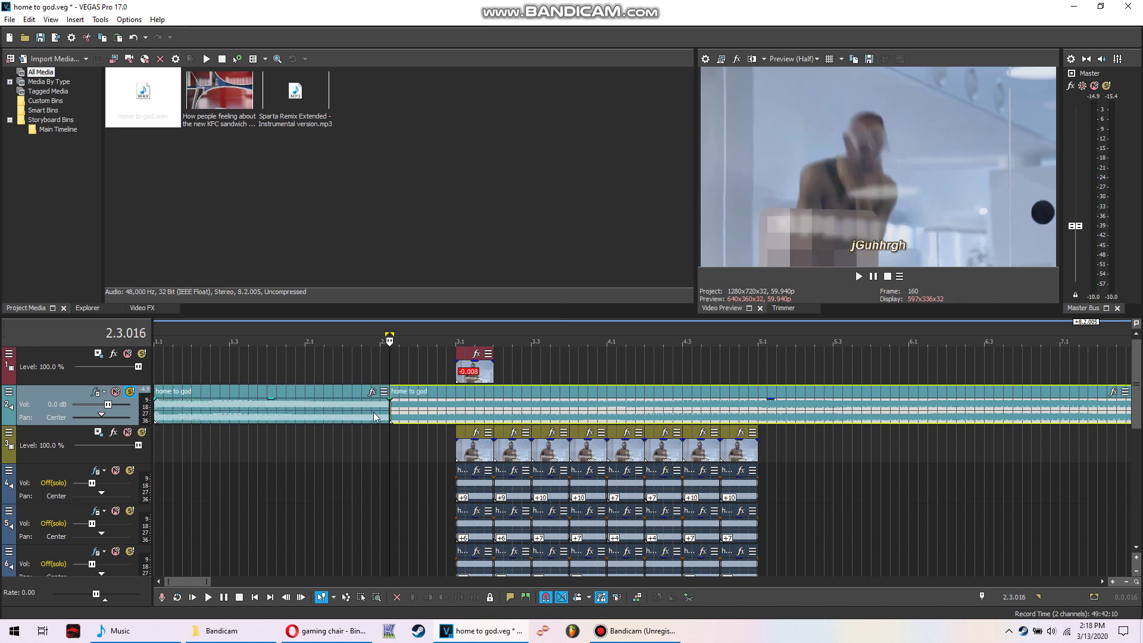
Delete the home to god audio before the split, and move the remaining part to start at 3.1 under the top clip.
left_click(374, 416)
key("Delete")
left_click_drag(453, 418, 521, 416)
left_click(494, 415)
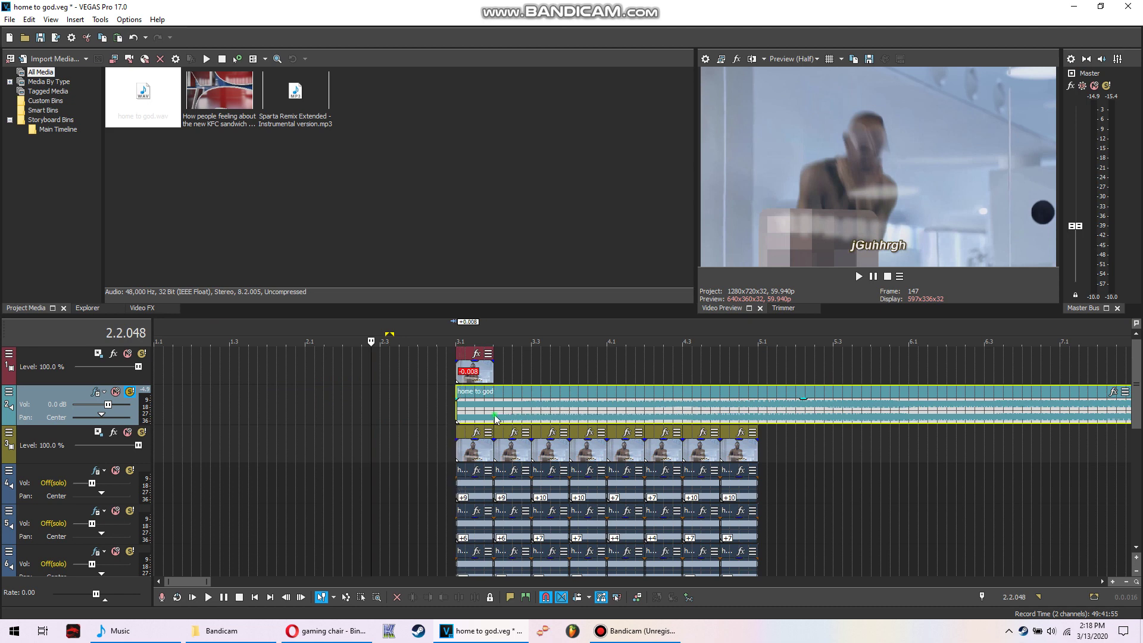
Cut the home to god audio to the top clip's length, delete the remainder, and group it with that clip.
key("s")
left_click(499, 417)
key("Delete")
left_click(475, 374)
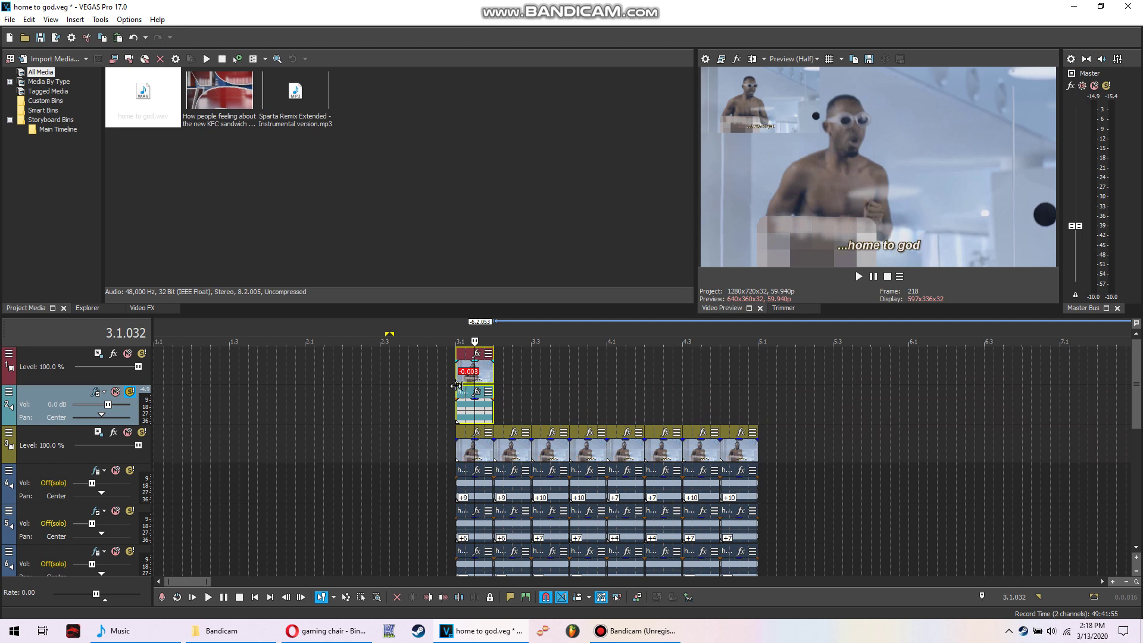
left_click(446, 385)
left_click(438, 410)
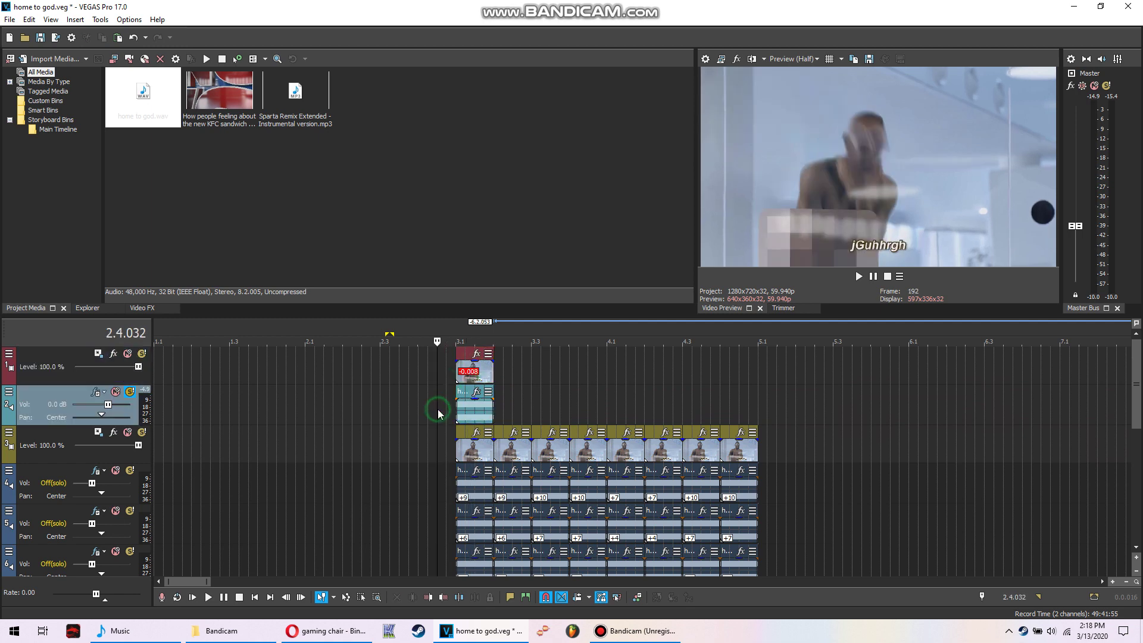
Turn off solo on the home to god audio track and play the section together with the chords.
key("x")
key("space")
key("space")
Shorten the top video and audio pair to end at 3.1.032, and set the audio event's pitch to +2 semitones.
left_click(495, 365)
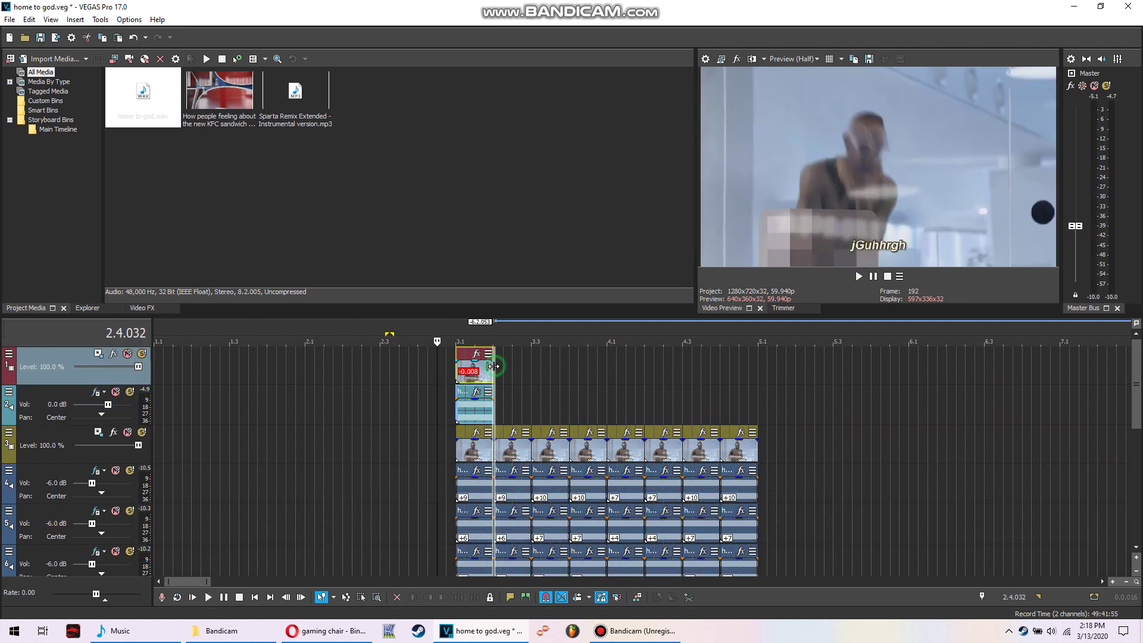
left_click(480, 404)
left_click_drag(494, 378, 478, 372)
left_click(457, 420)
left_click(457, 419)
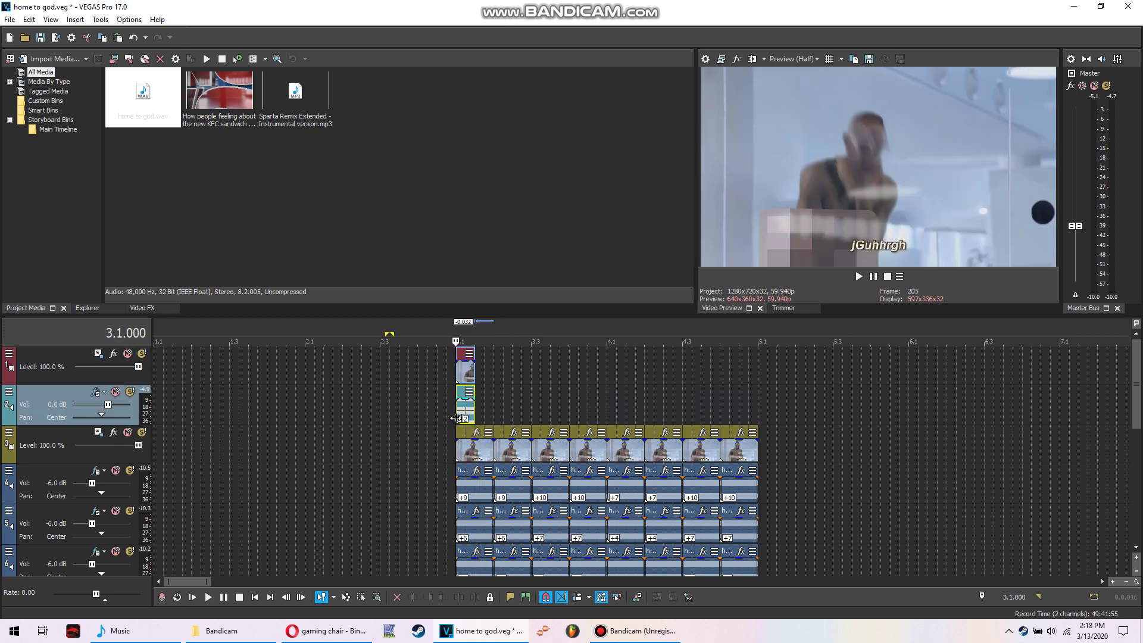
Play the shortened sample with the chords, and open the audio effects of track 2.
key("space")
key("space")
key("space")
key("space")
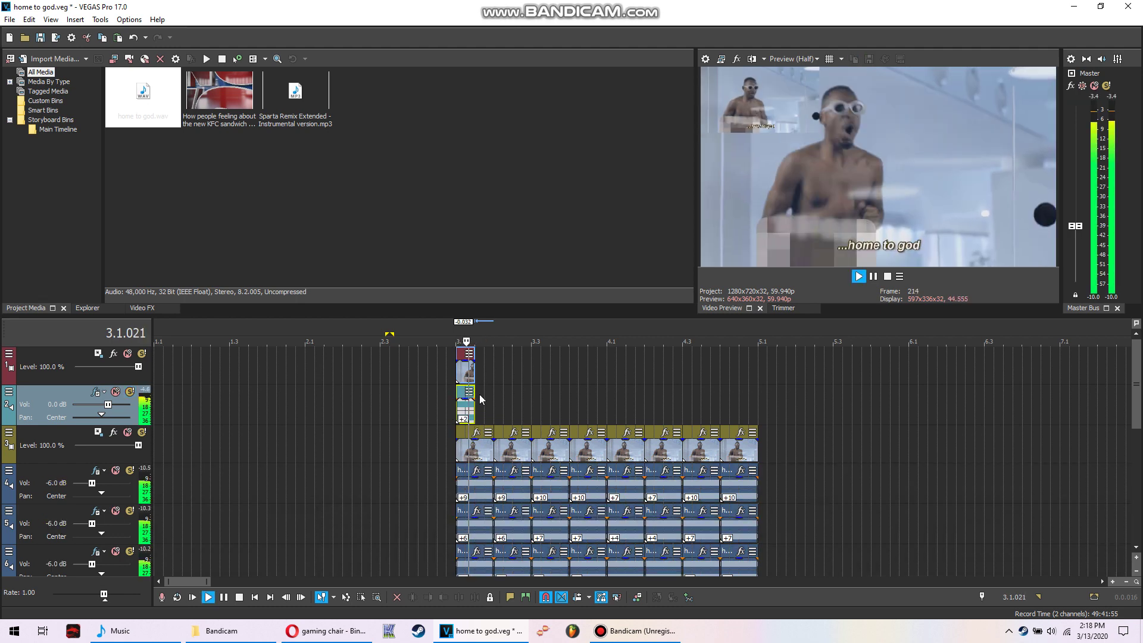
left_click(96, 392)
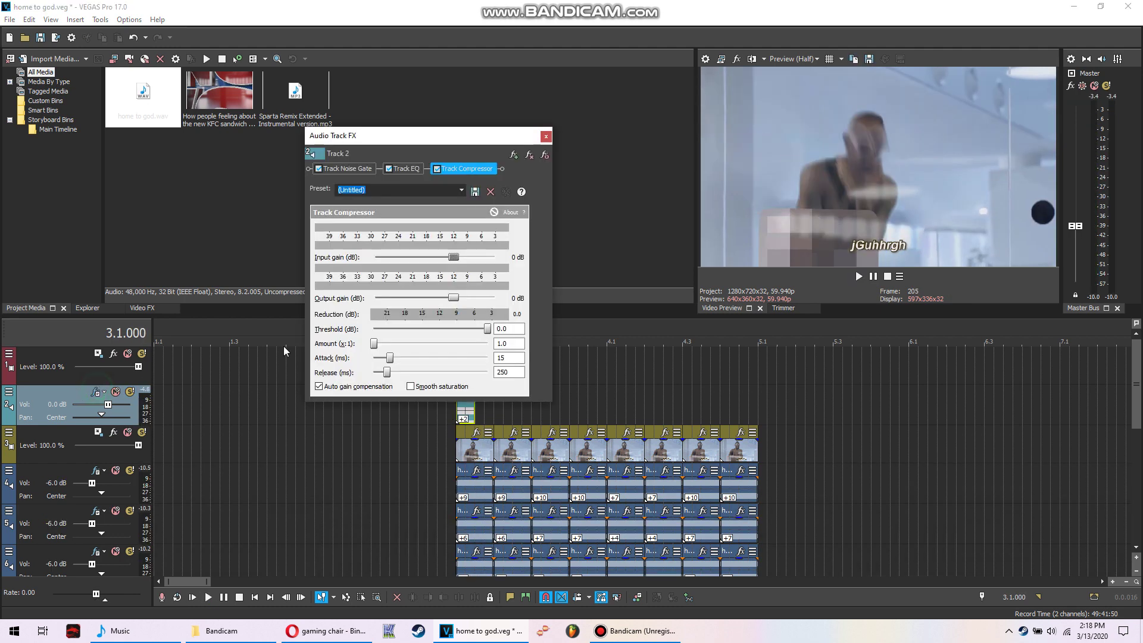
left_click(513, 154)
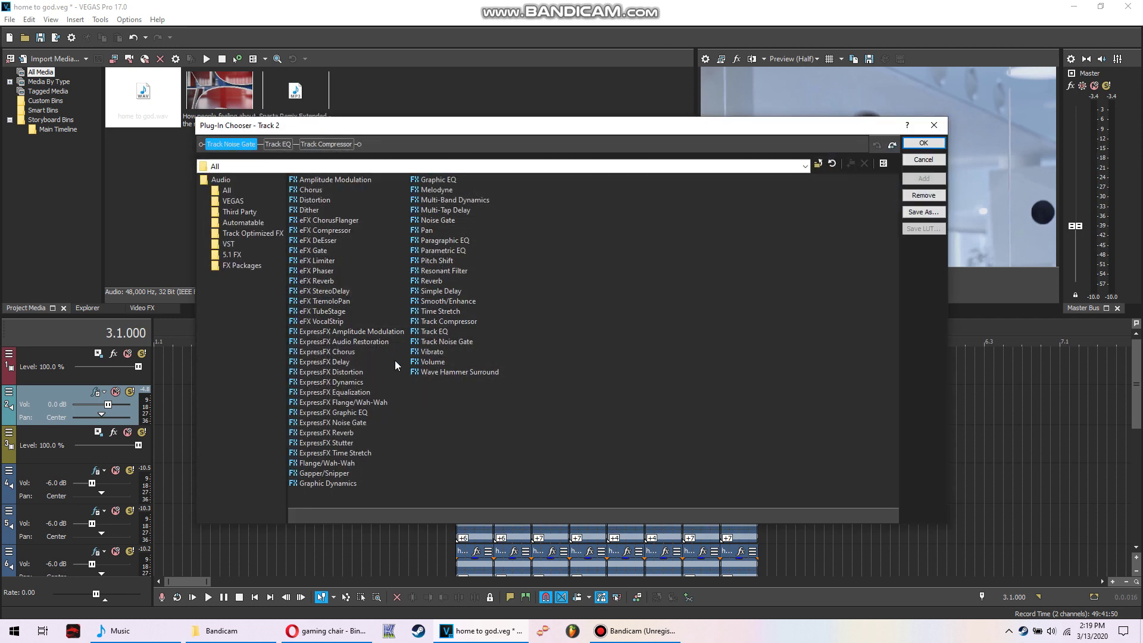
double_click(356, 412)
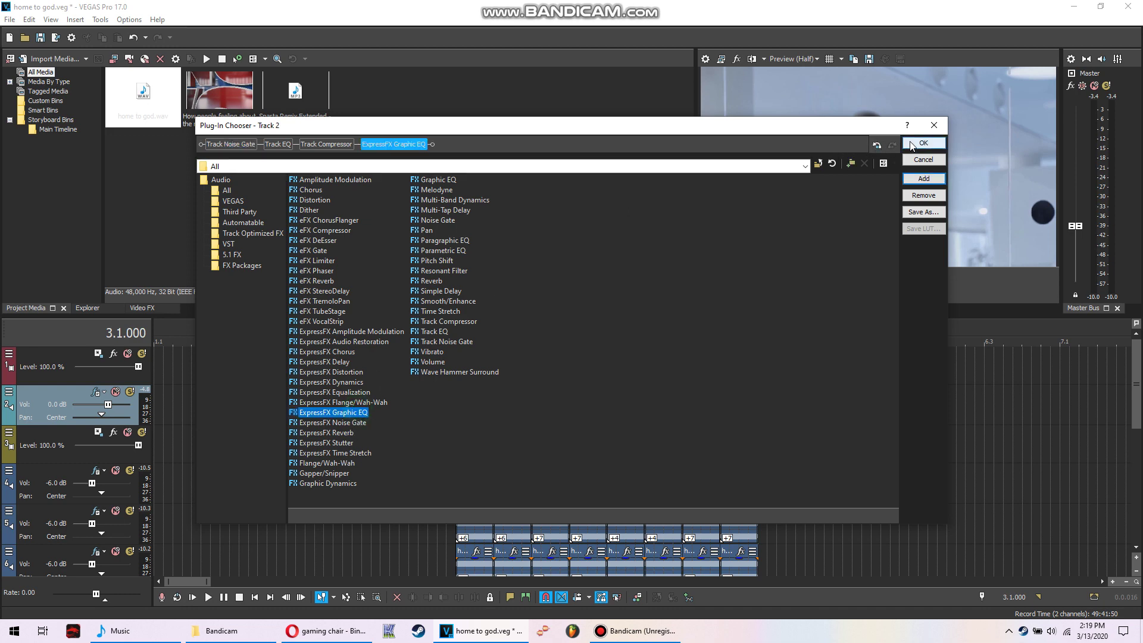
left_click(912, 145)
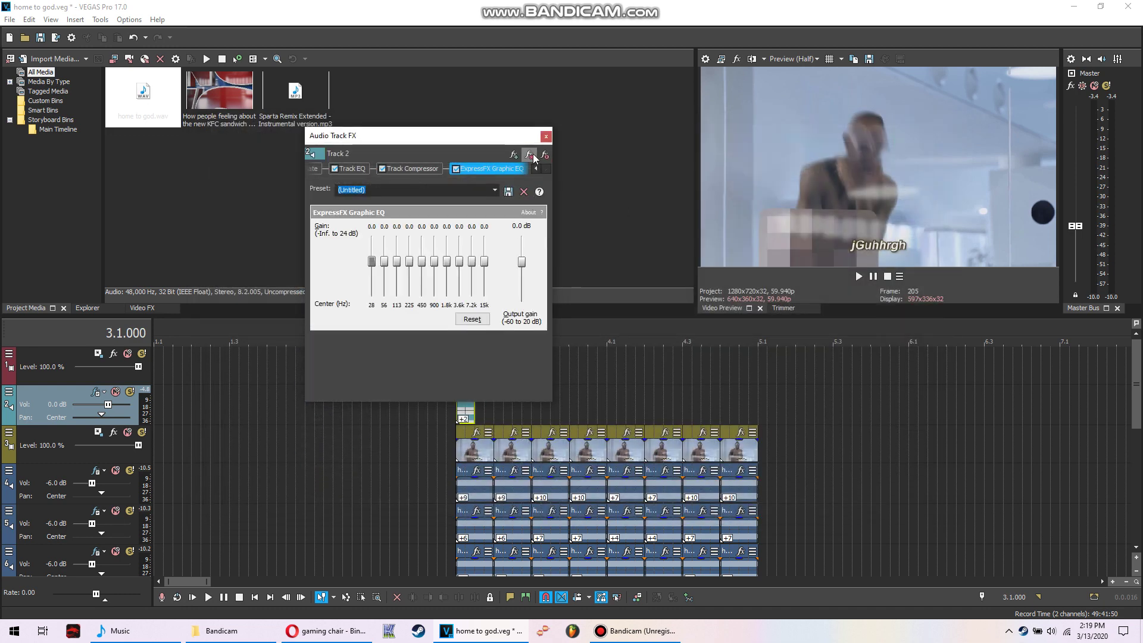
left_click(532, 156)
Add ExpressFX Equalization to track 2 with treble at -25 dB and bass at 25 dB.
left_click(516, 153)
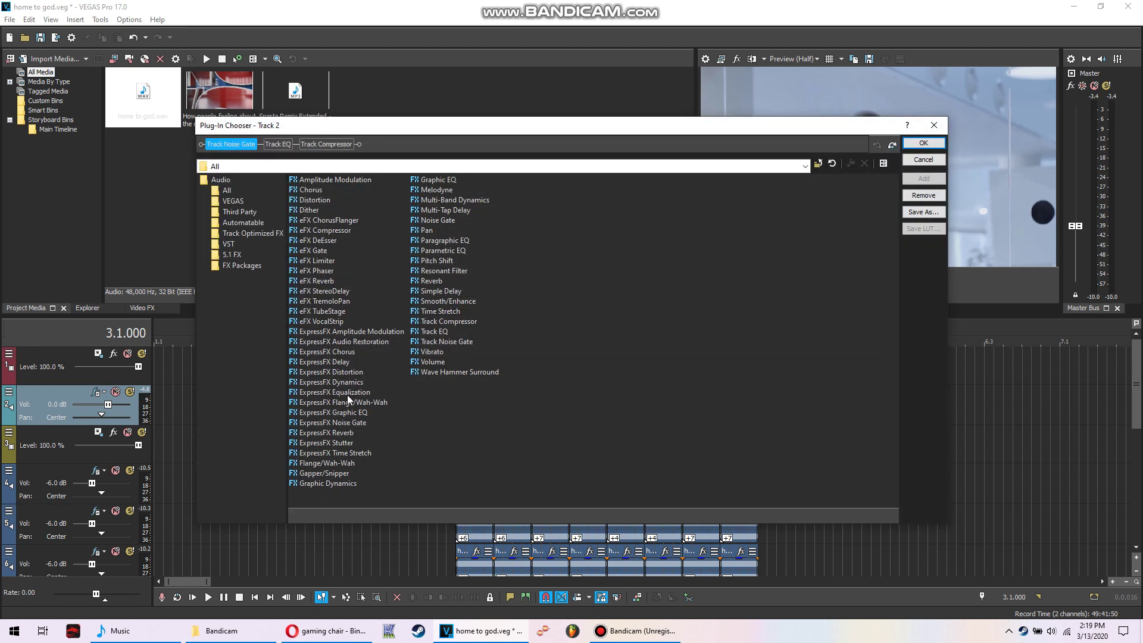
double_click(348, 393)
left_click(924, 144)
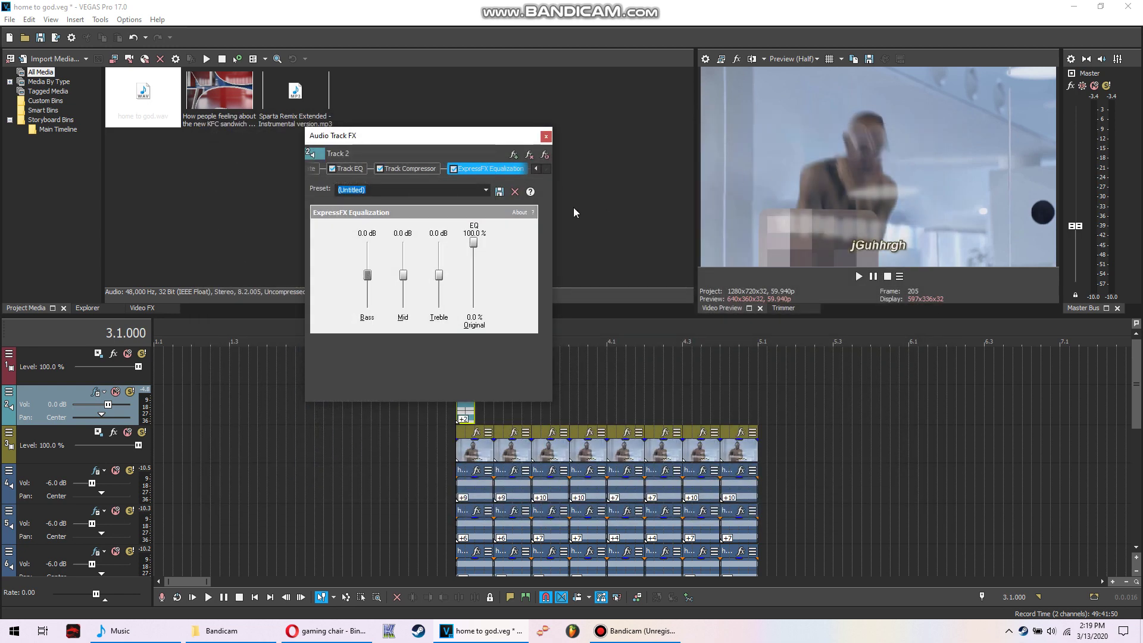
left_click_drag(439, 275, 435, 341)
left_click_drag(367, 278, 385, 131)
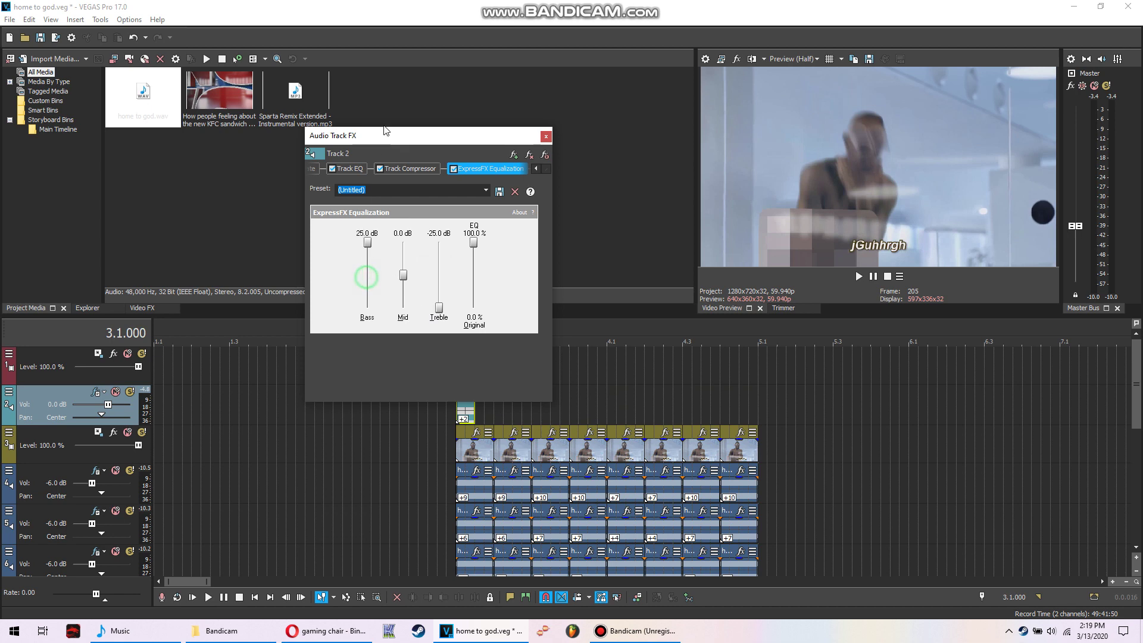
left_click(546, 137)
Listen to the equalized sample on track 2 with the track soloed.
left_click(442, 402)
key("space")
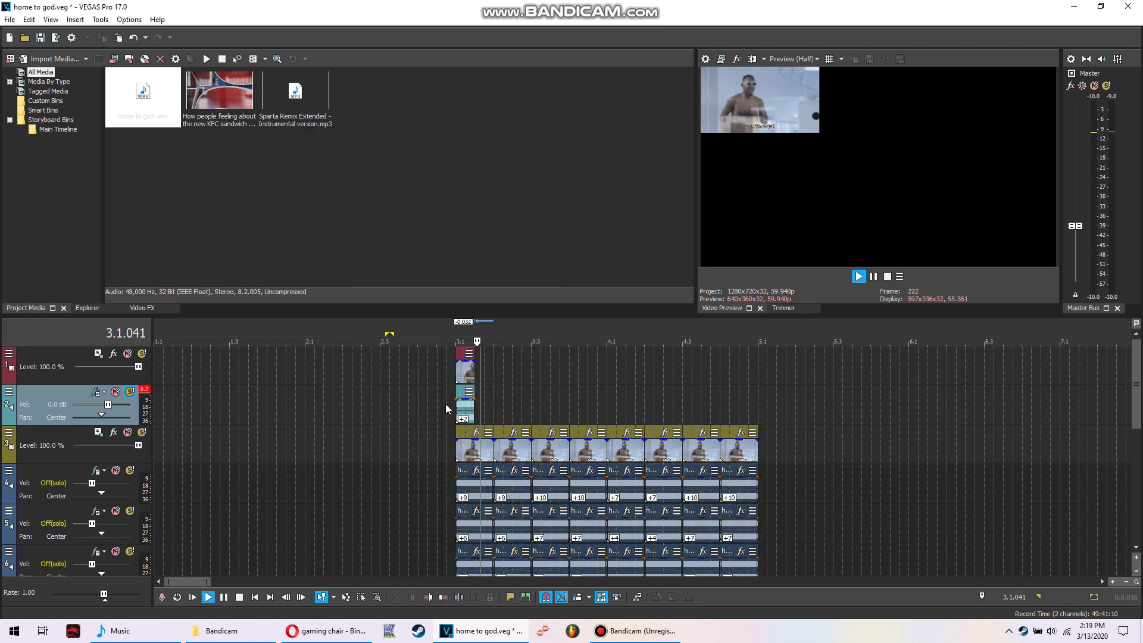
key("space")
Add a Pitch Shift effect of -24 semitones to the home to god audio event on track 2.
left_click(457, 411)
left_click(457, 411)
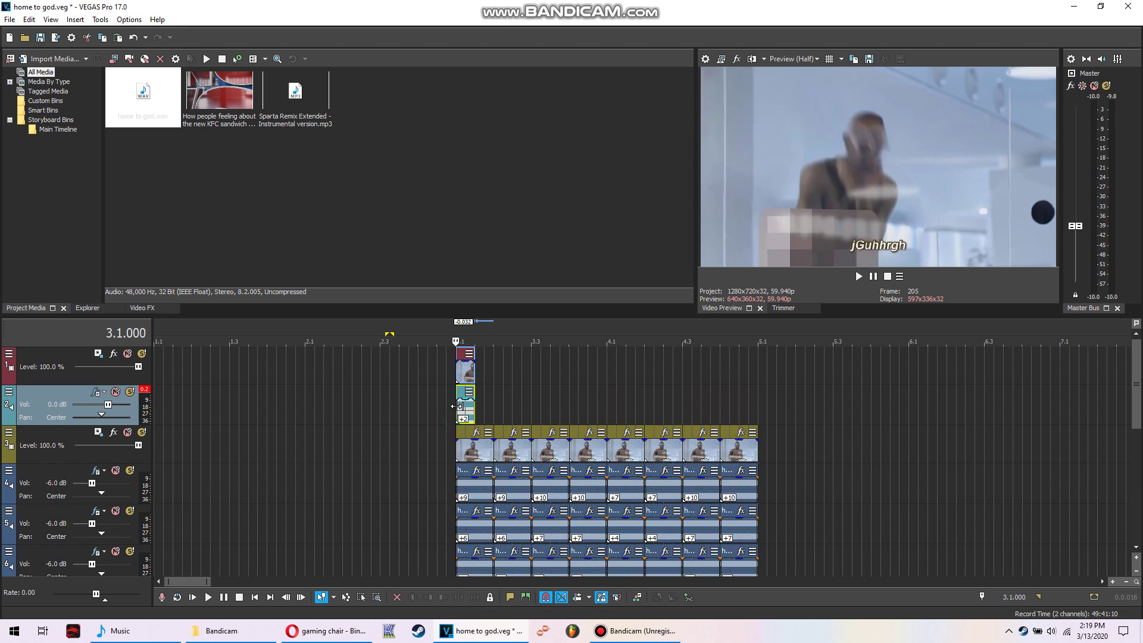
right_click(457, 406)
left_click(546, 231)
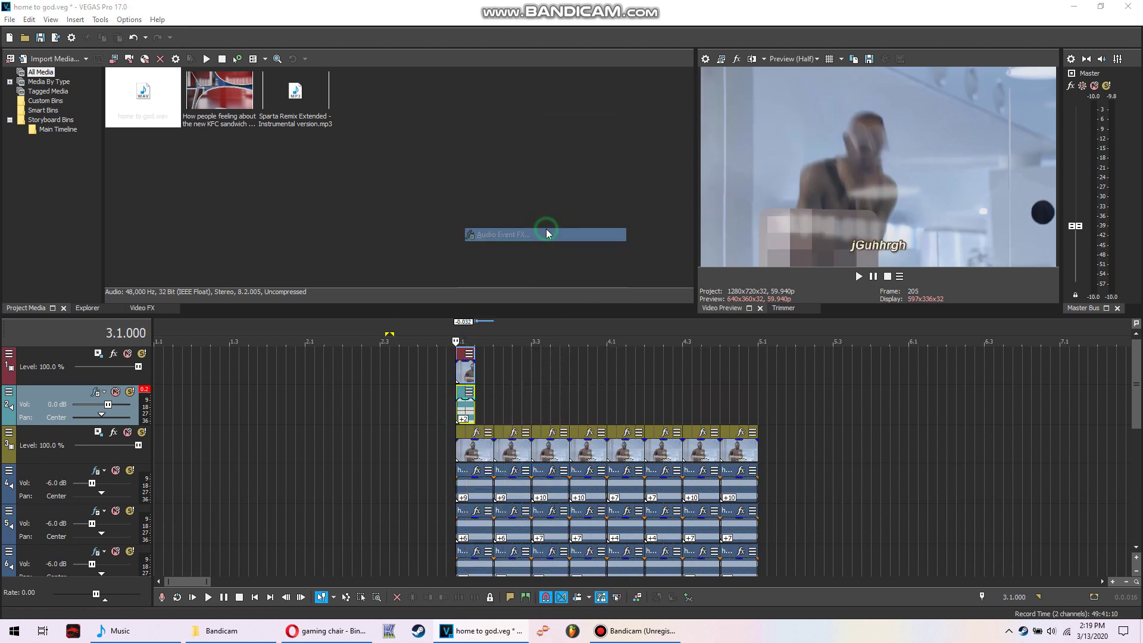
double_click(441, 261)
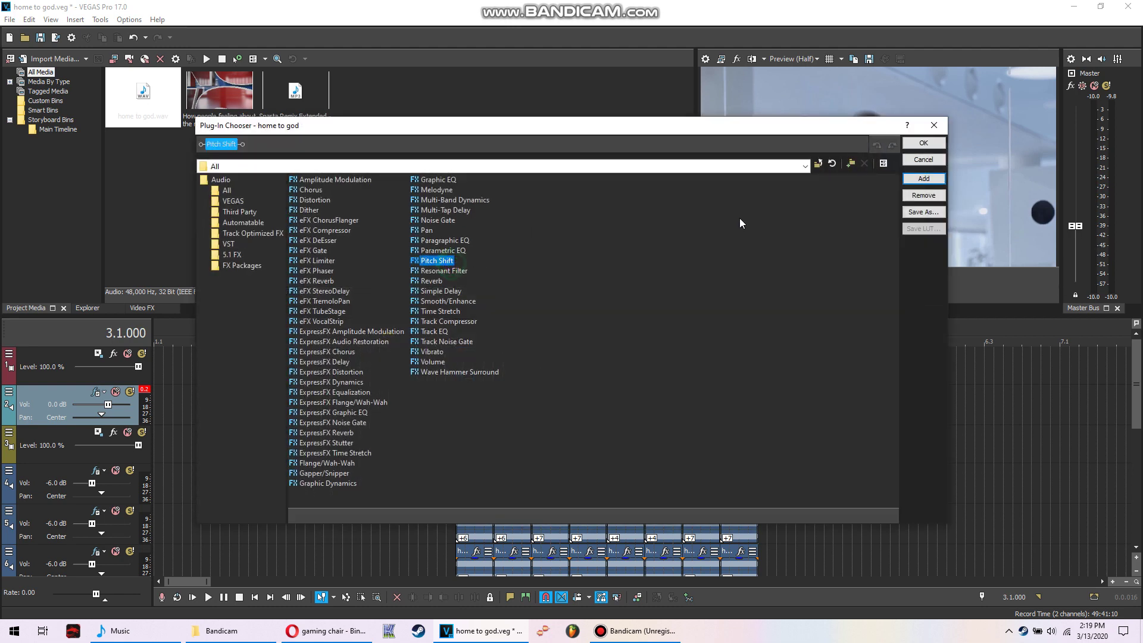
left_click(911, 145)
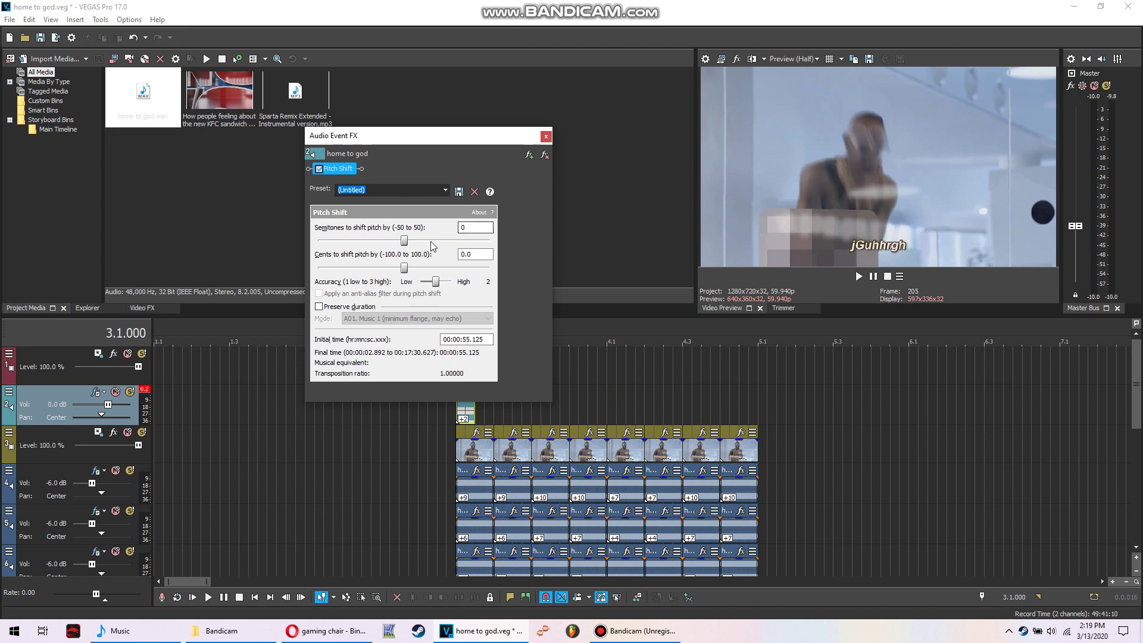
mouse_move(404, 240)
left_mouse_down()
mouse_move(352, 241)
mouse_move(366, 240)
left_mouse_up()
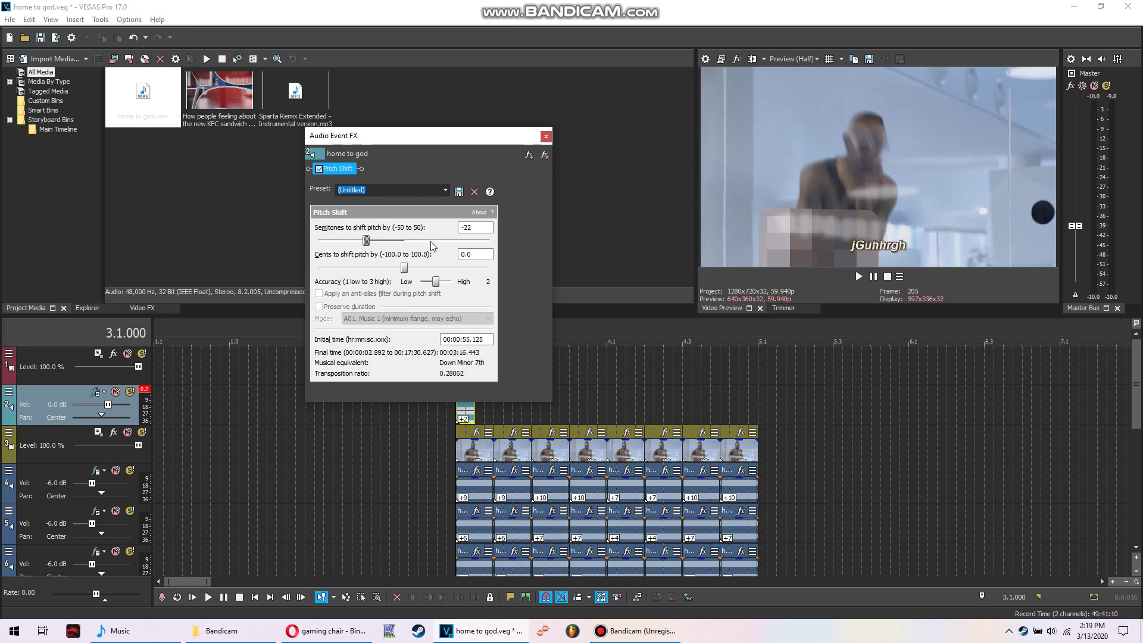
scroll(431, 241, "down", 2)
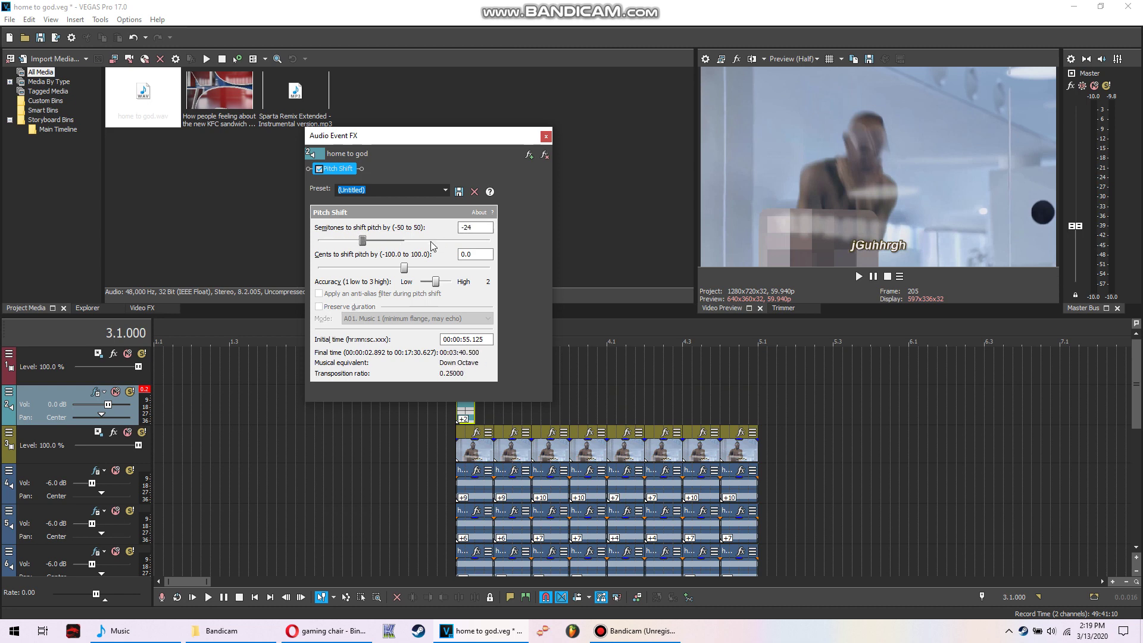
left_click(546, 137)
Listen to the pitch-shifted sample, soloing track 2, and lower the track's volume to -25 dB.
left_click(450, 410)
key("space")
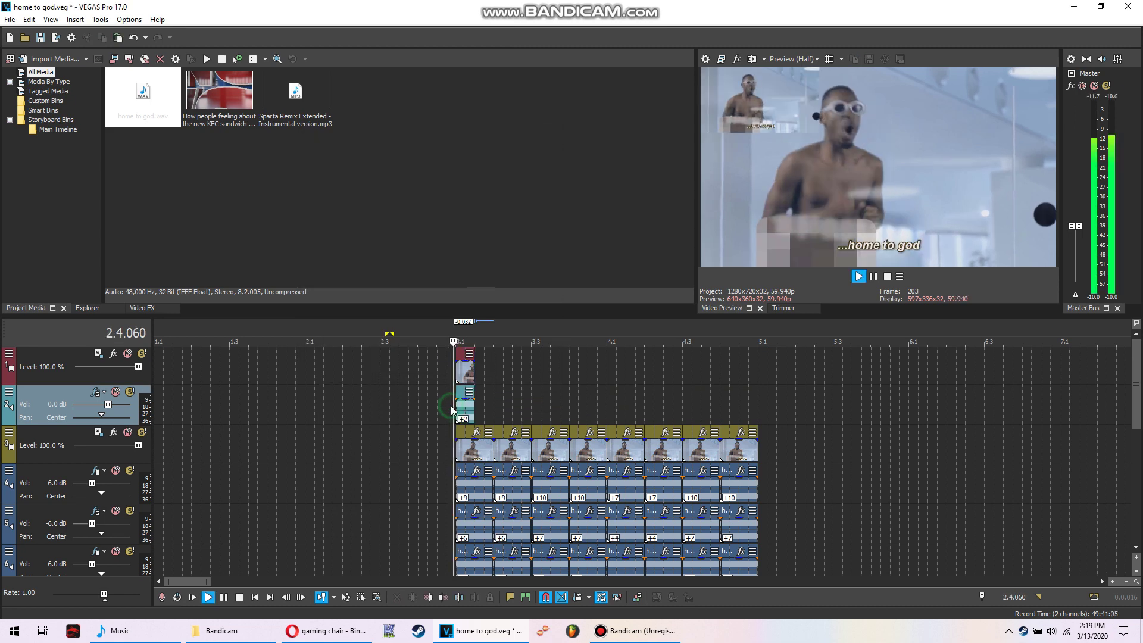
key("space")
key("x")
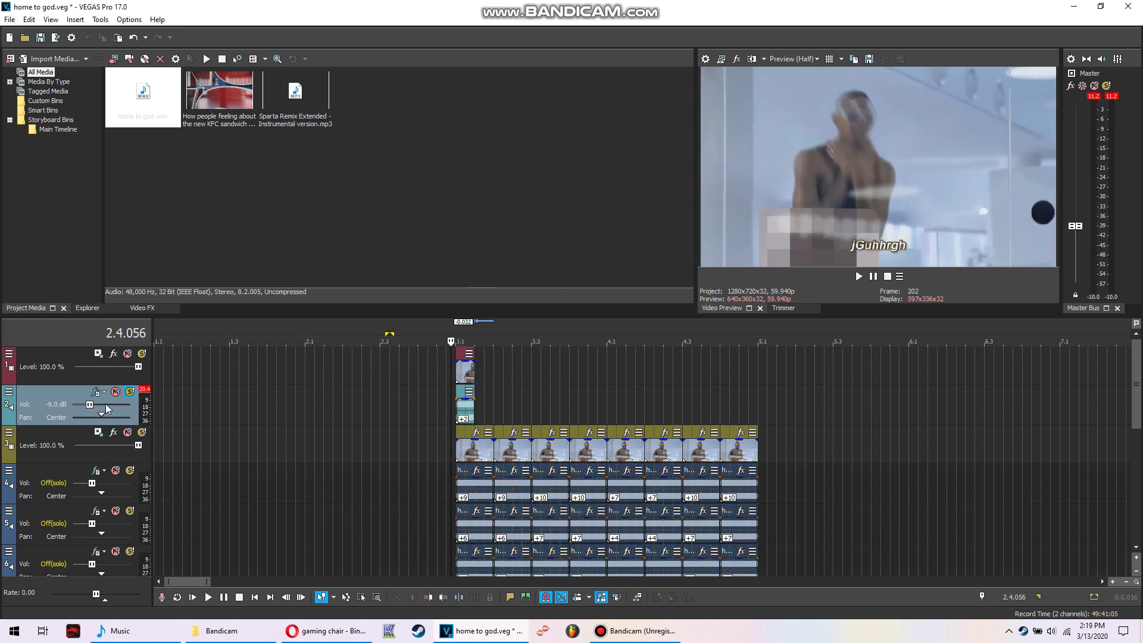
scroll(106, 405, "down", 1)
key("space")
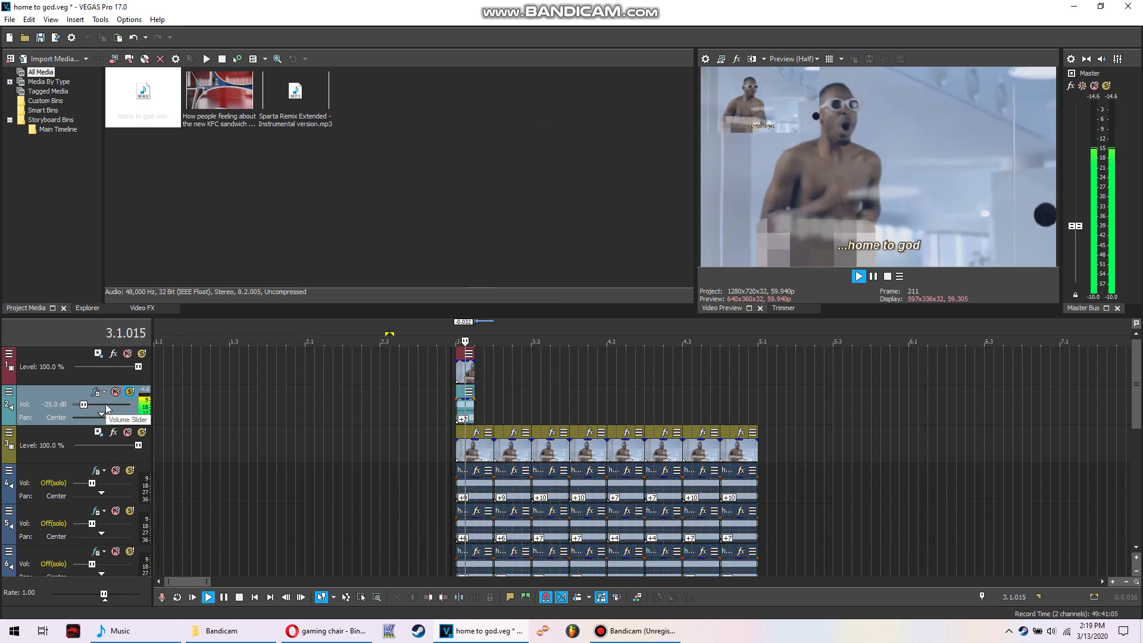
key("space")
Unsolo track 2 and play the lowered sample against the chords.
left_click(434, 388)
key("x")
key("space")
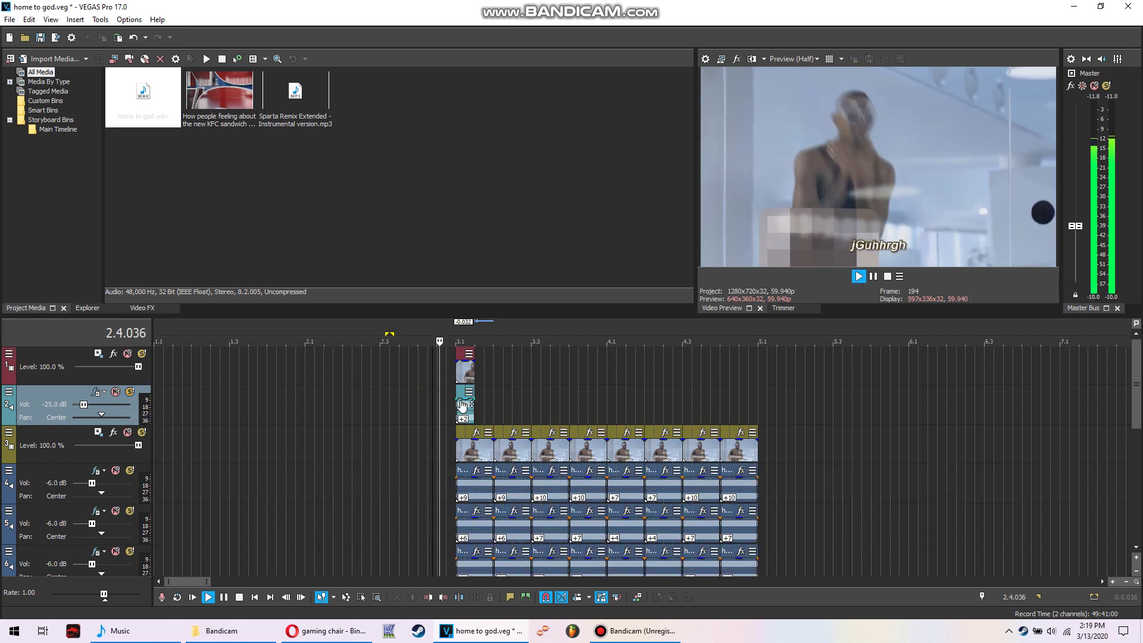
Reposition the top clip's picture in the lower-left corner of the frame by setting its pan/crop Y center to -360.
left_click(474, 373)
left_click(474, 369)
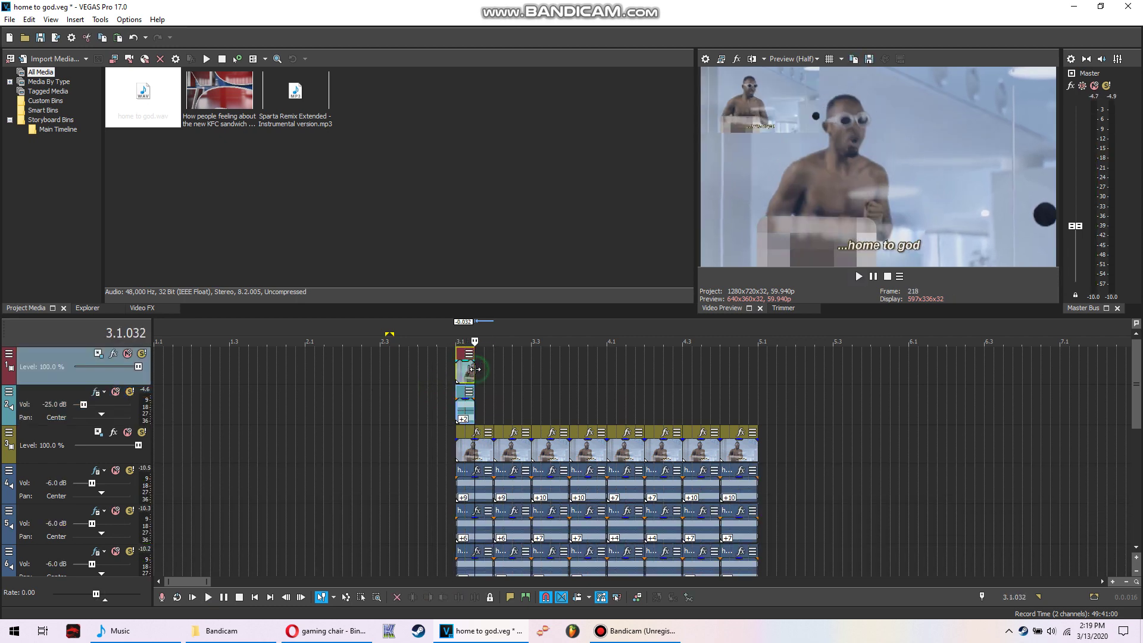
right_click(475, 368)
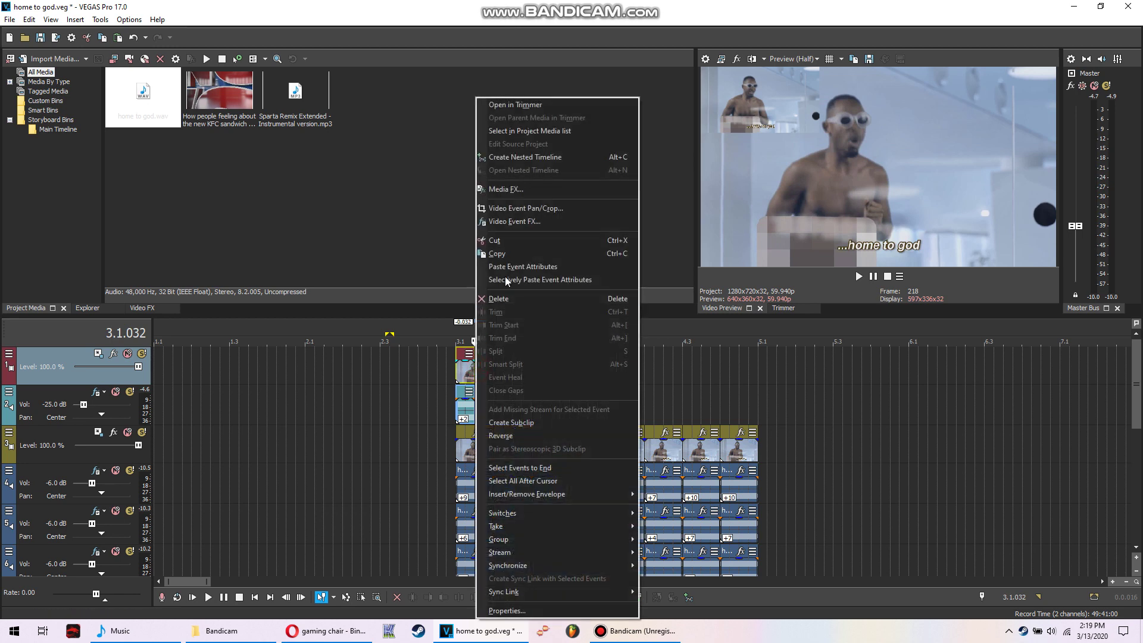
left_click(538, 219)
scroll(500, 229, "down", 5)
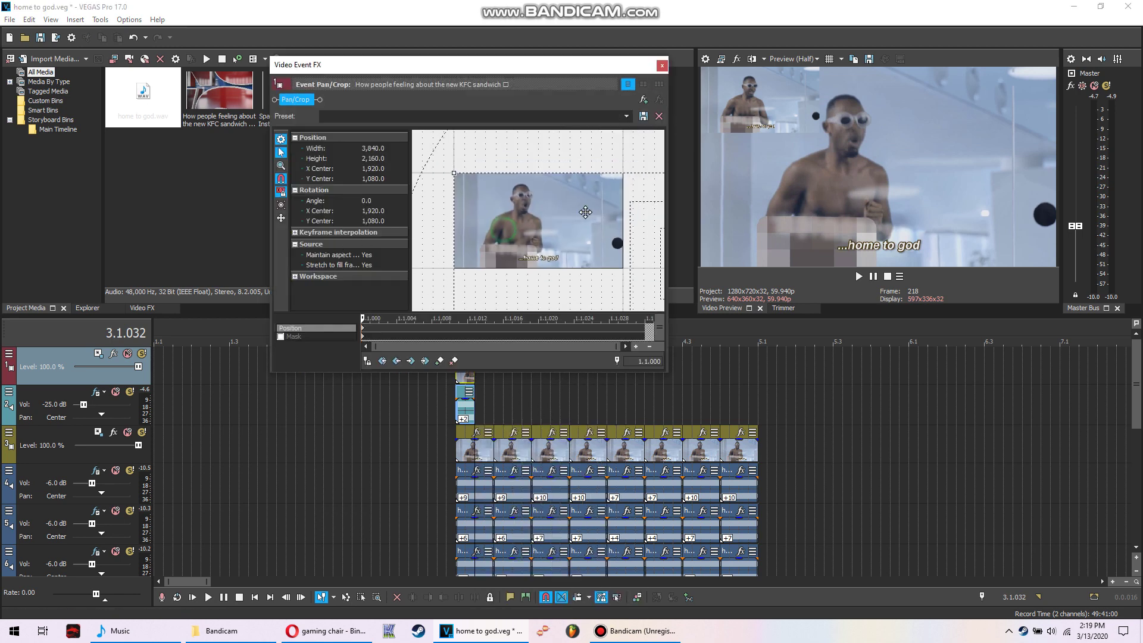
left_click_drag(560, 286, 562, 185)
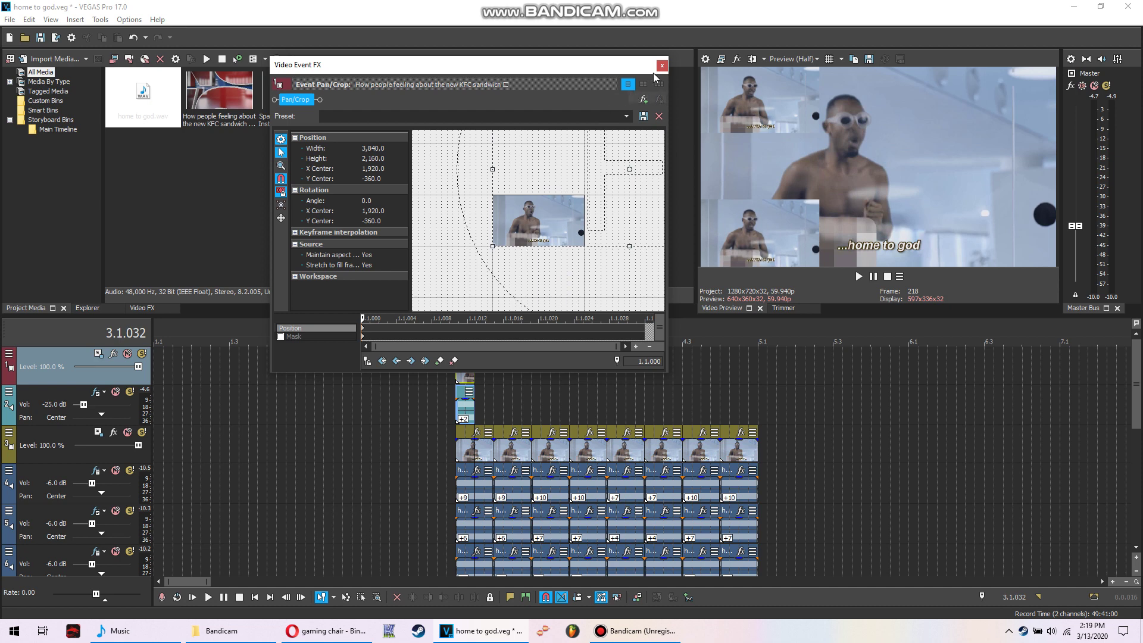
left_click(661, 65)
Set track 2's volume to -28 dB while playing the section from 3.1.
left_click_drag(454, 409, 454, 410)
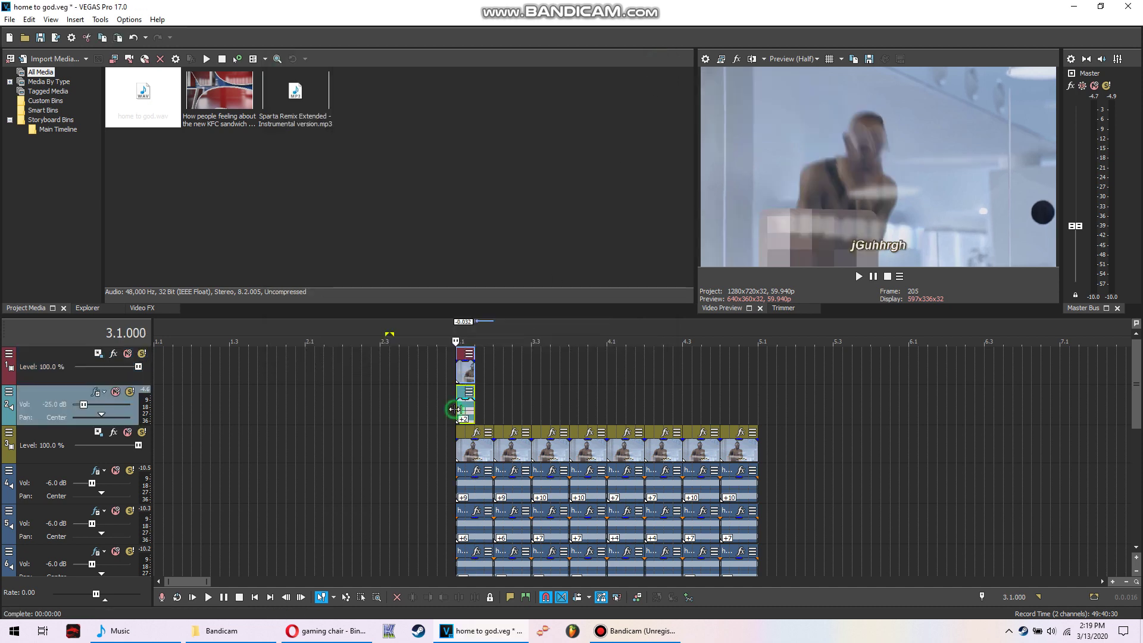
scroll(429, 423, "up", 2)
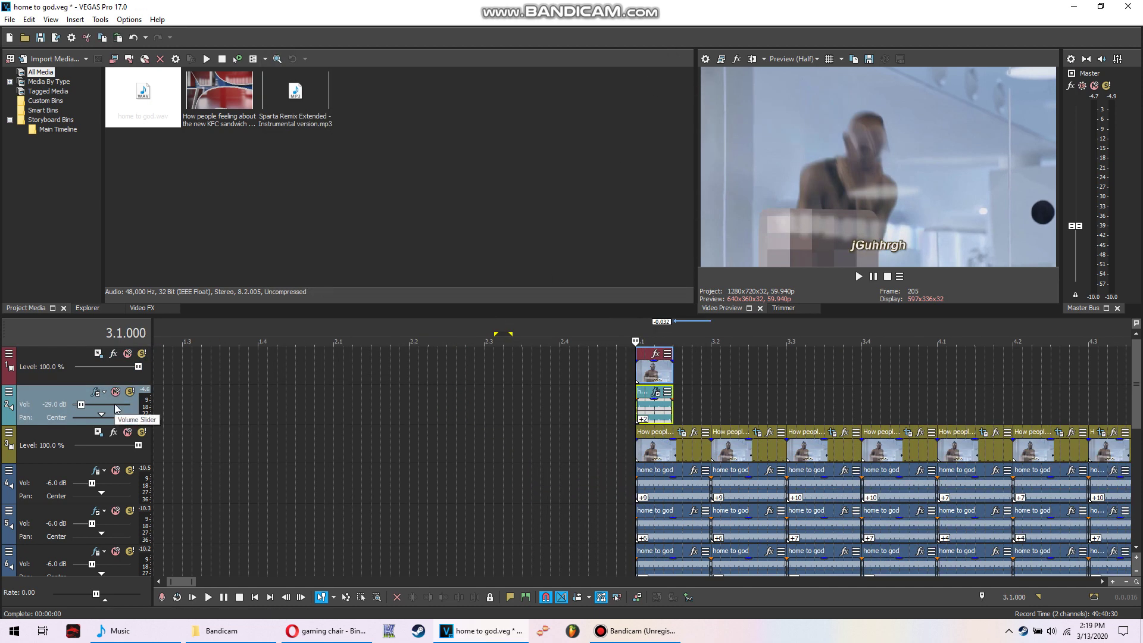
key("space")
key("space")
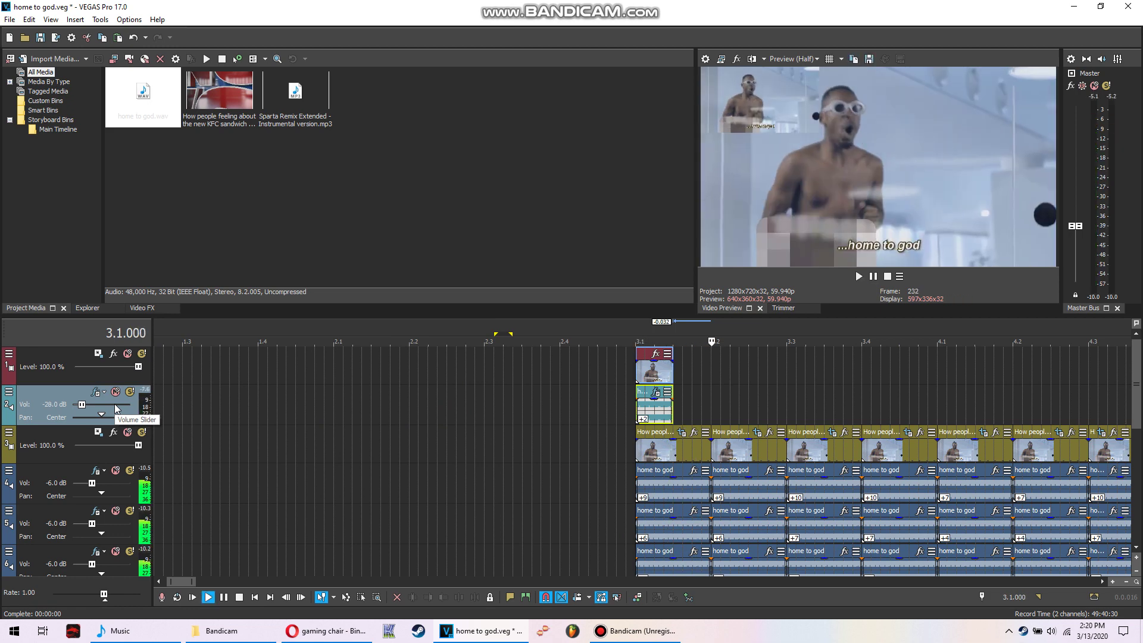
key("space")
Copy the short video and audio pair and paste it directly after the original at 3.1.032.
left_click(673, 378)
key("ctrl+c")
key("ctrl+v")
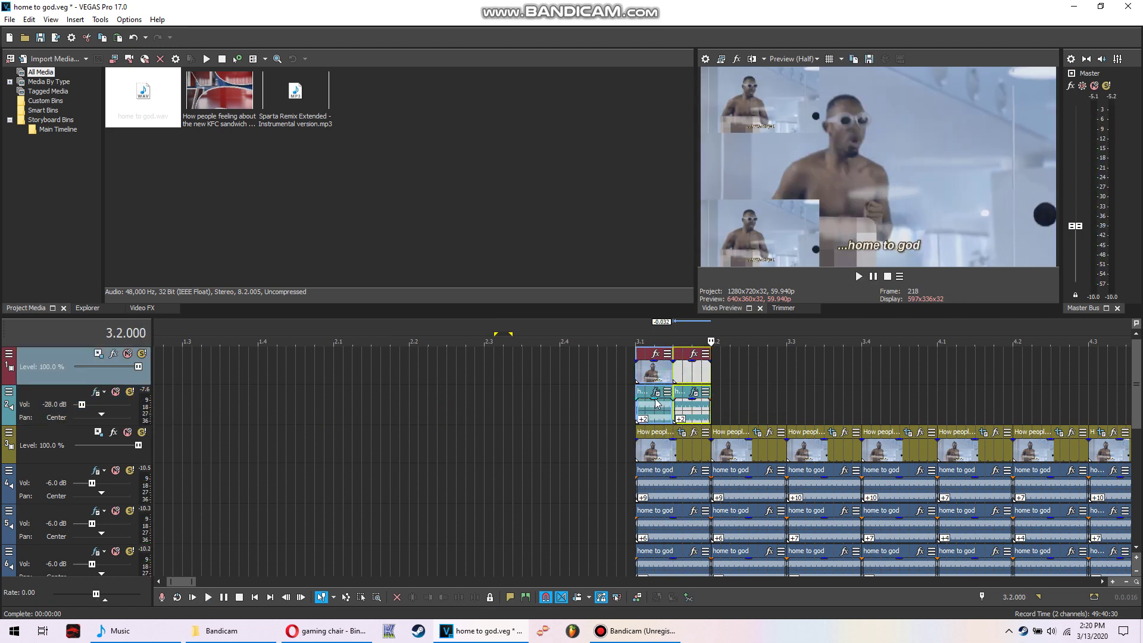
Set the first track 2 audio event's pitch to -10 semitones, and copy both short pairs to 3.2.
left_click(646, 413)
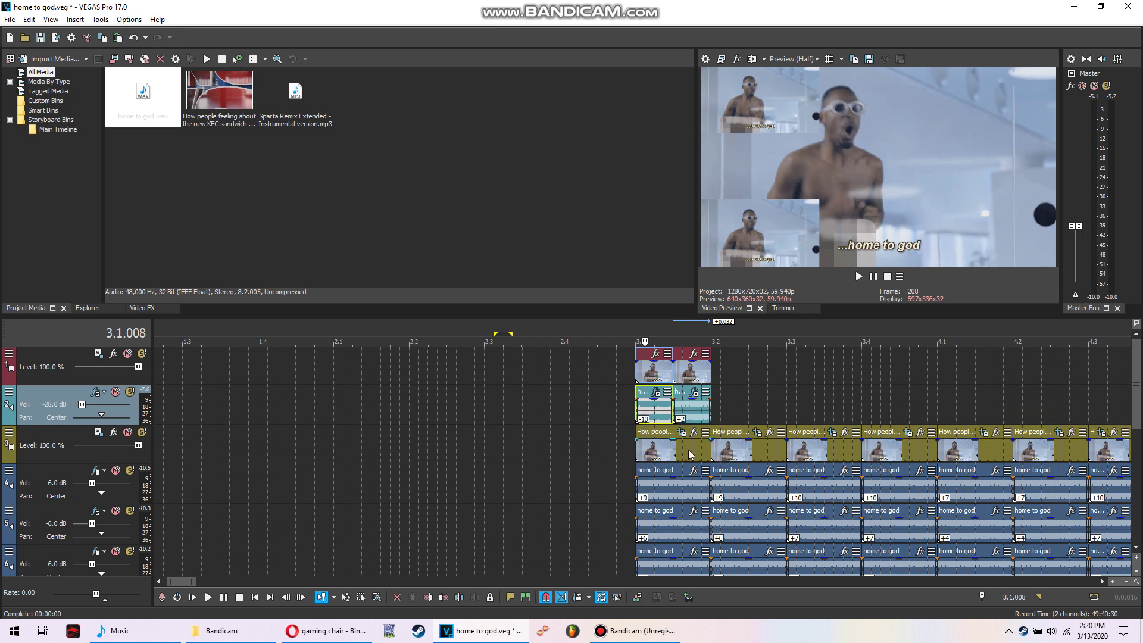
left_click(638, 417)
key("space")
key("space")
left_click(703, 375, "shift")
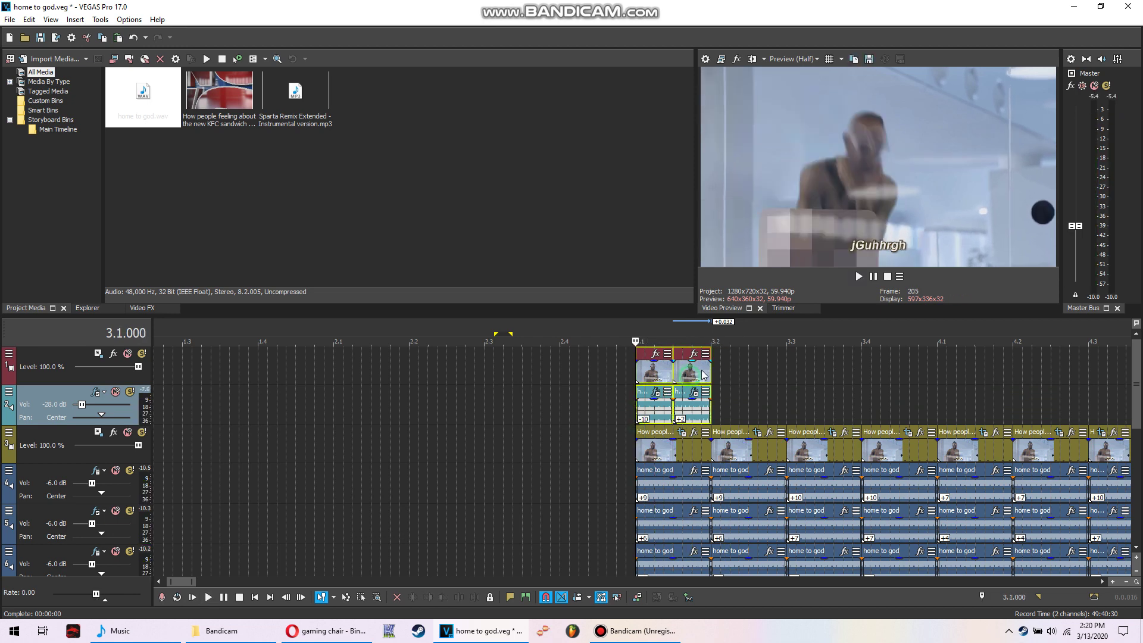
key("ctrl+v")
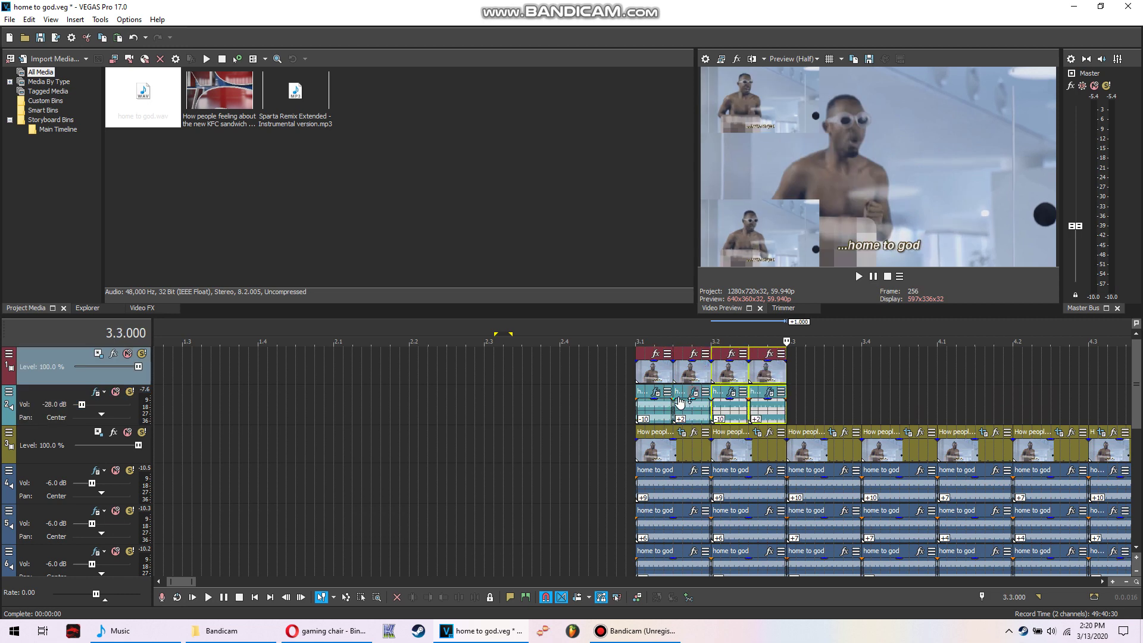
Copy the four short pairs between 3.1 and 3.3 and paste them at 3.3, 4.1 and 4.3, with audio pitches -9/+3, -12/0 and -9/+3.
left_click(655, 409)
left_click(761, 377, "shift")
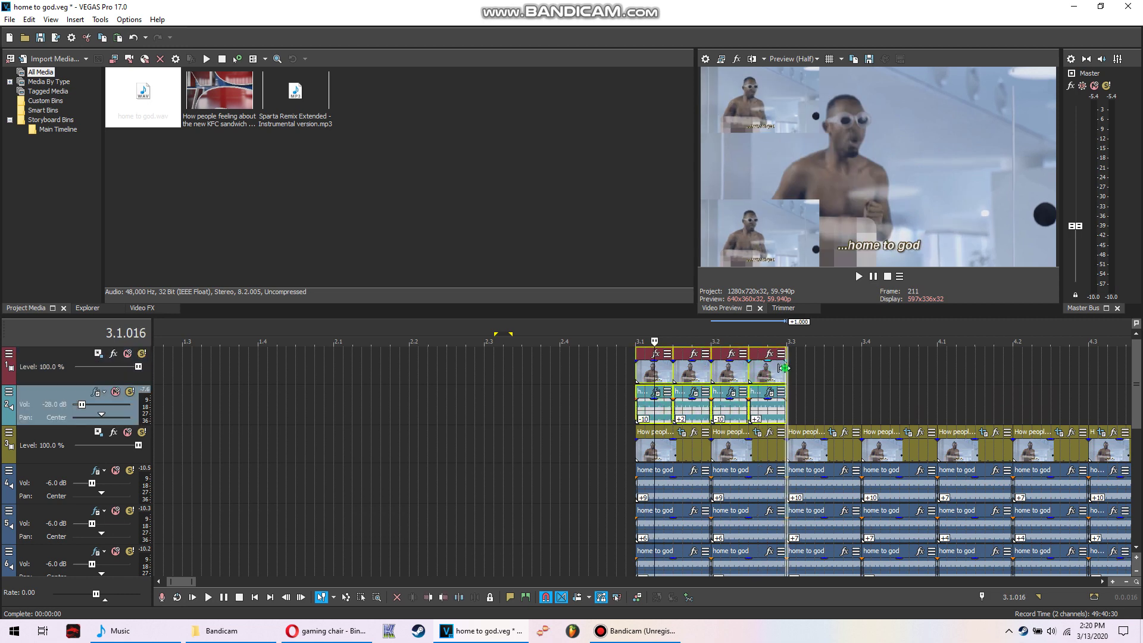
key("ctrl+c")
key("ctrl+v")
key("ctrl+v")
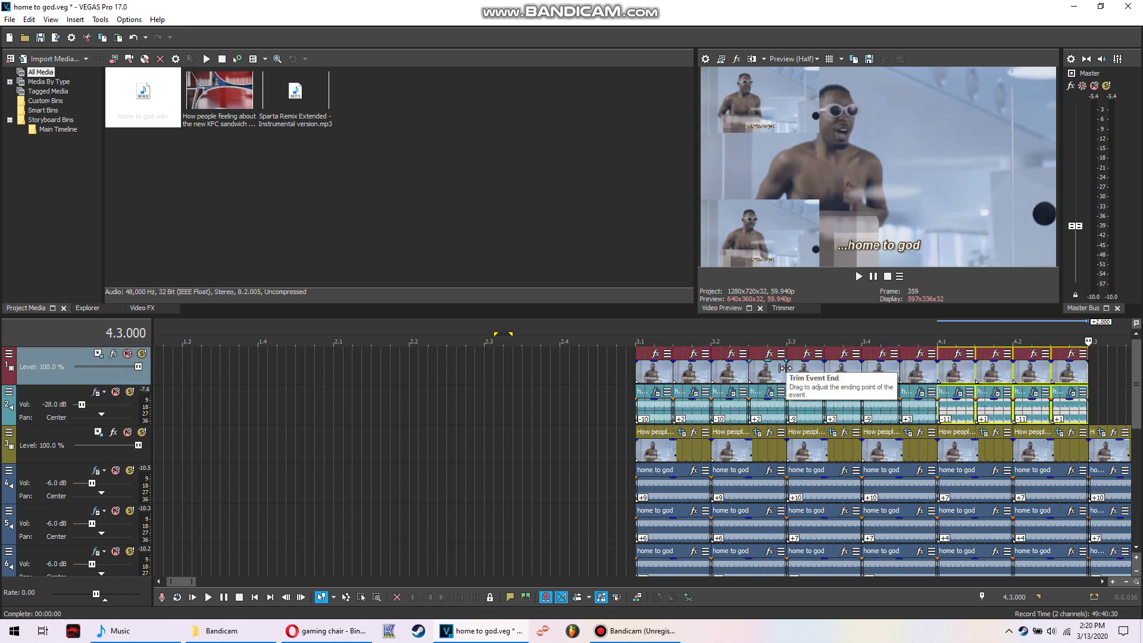
key("ctrl+v")
Set track 2's volume to -30 dB while playing the section from before 3.1.
left_click(373, 475)
key("space")
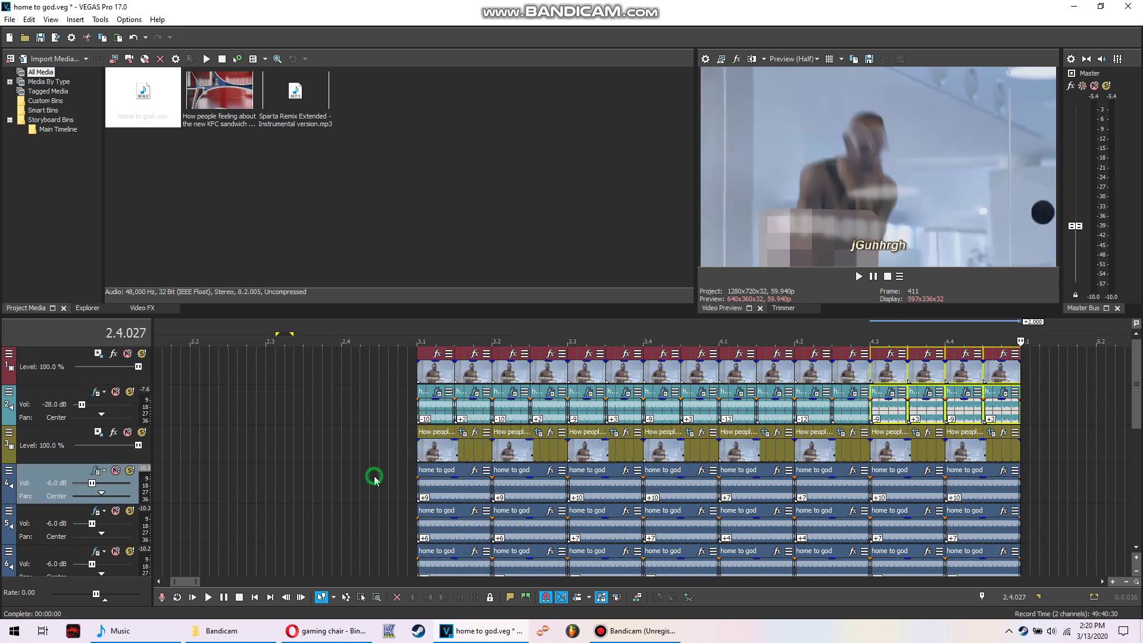
scroll(617, 476, "down", 3)
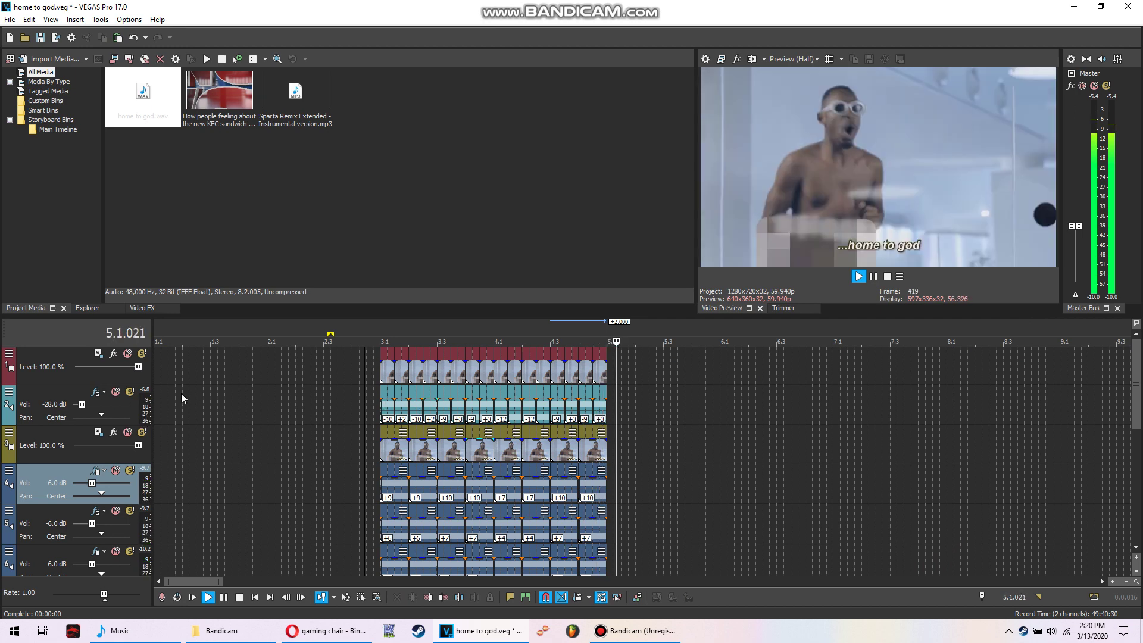
key("space")
scroll(101, 407, "down", 1)
key("space")
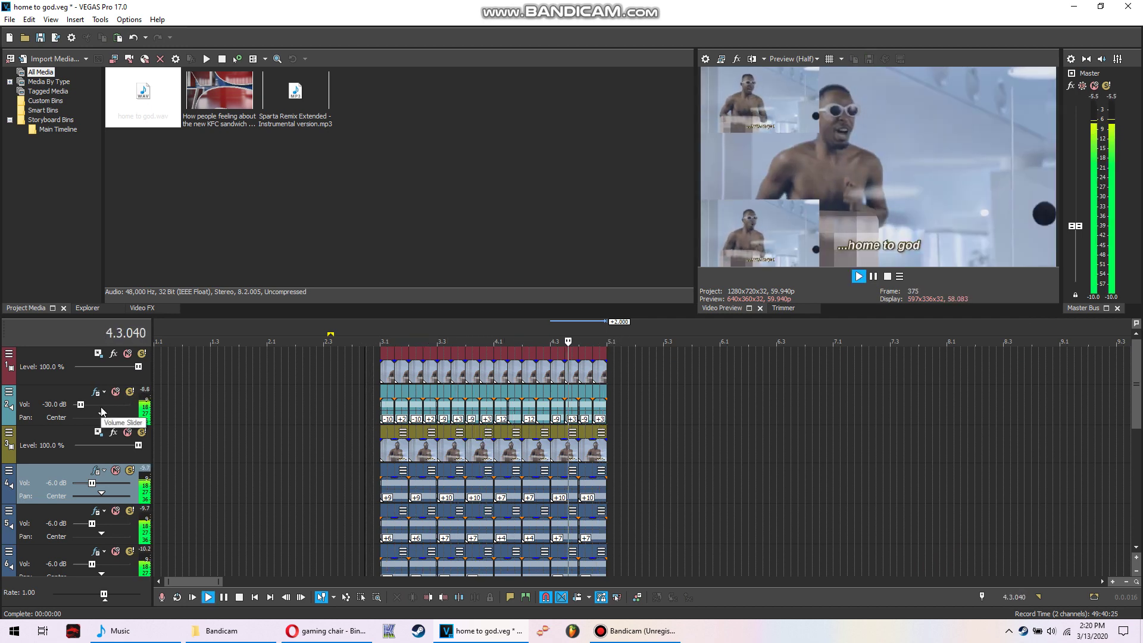
Run the automatic horizontal flipping script on track 1 with an interval of 1 and resample disabled.
left_click(399, 375)
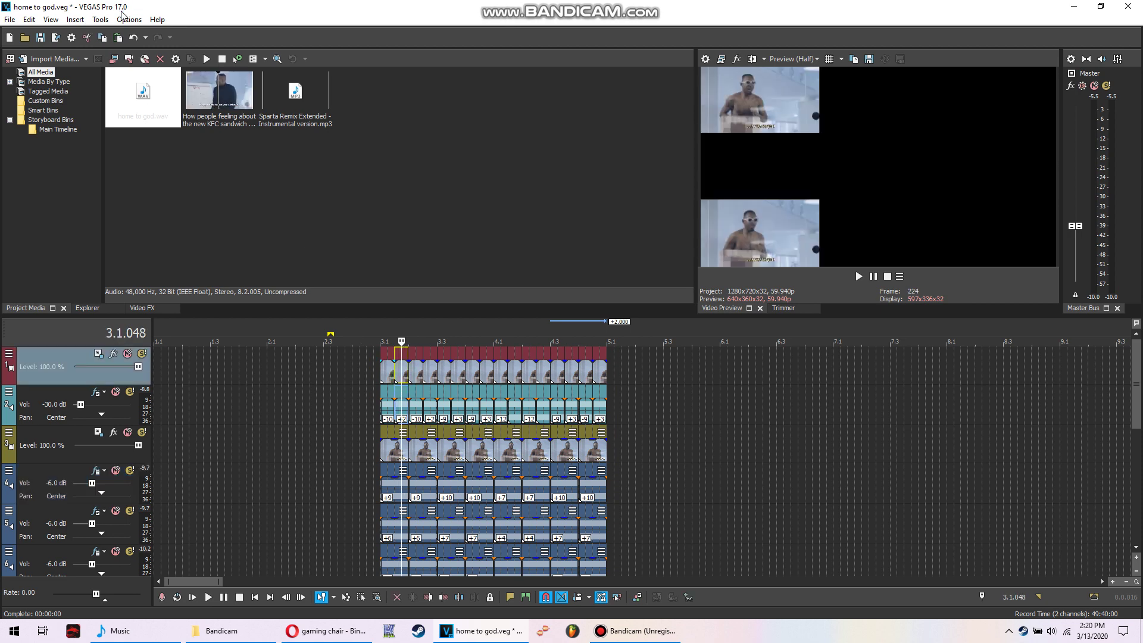
left_click(100, 20)
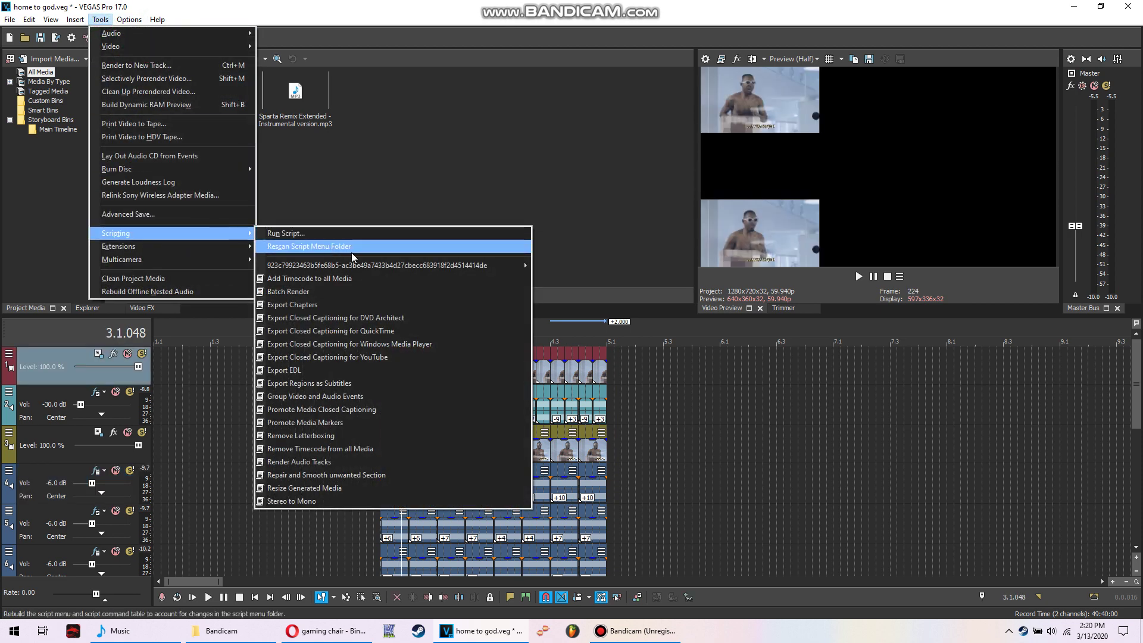
left_click(556, 264)
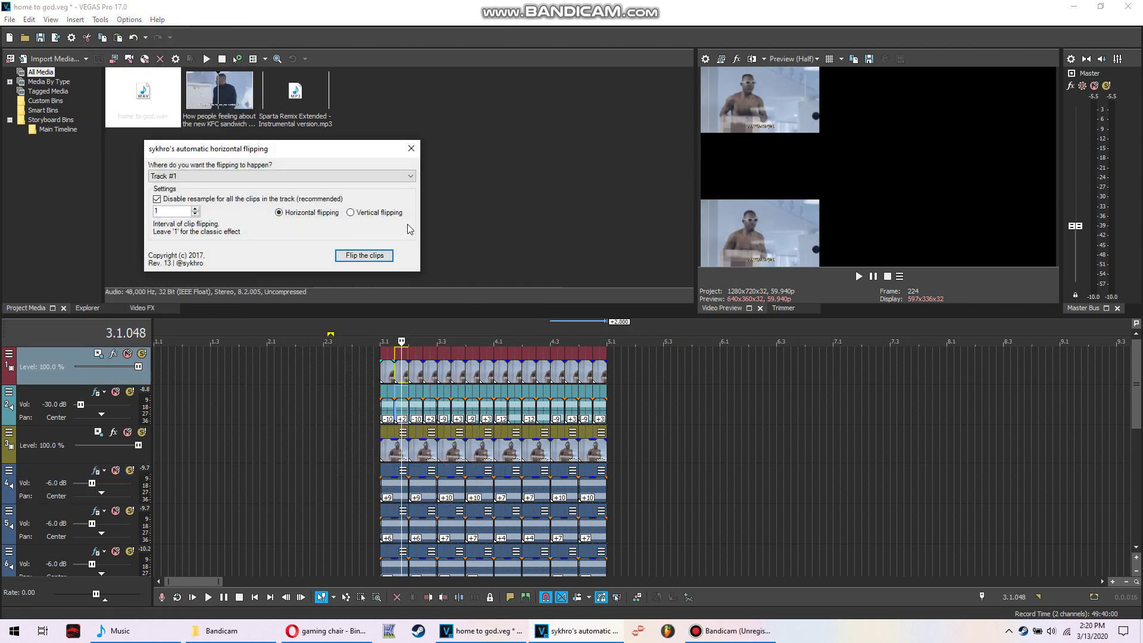
left_click(367, 250)
left_click(655, 359)
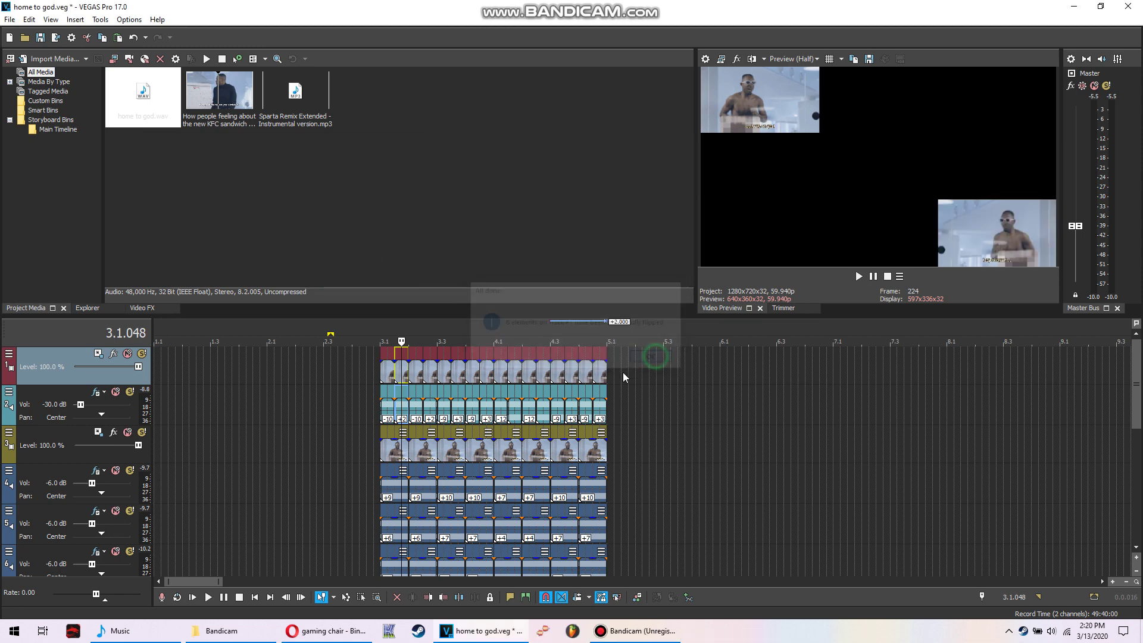
Flip track 3's clips horizontally at an interval of 1 with the automatic flipping script, and play the result.
left_click(425, 451)
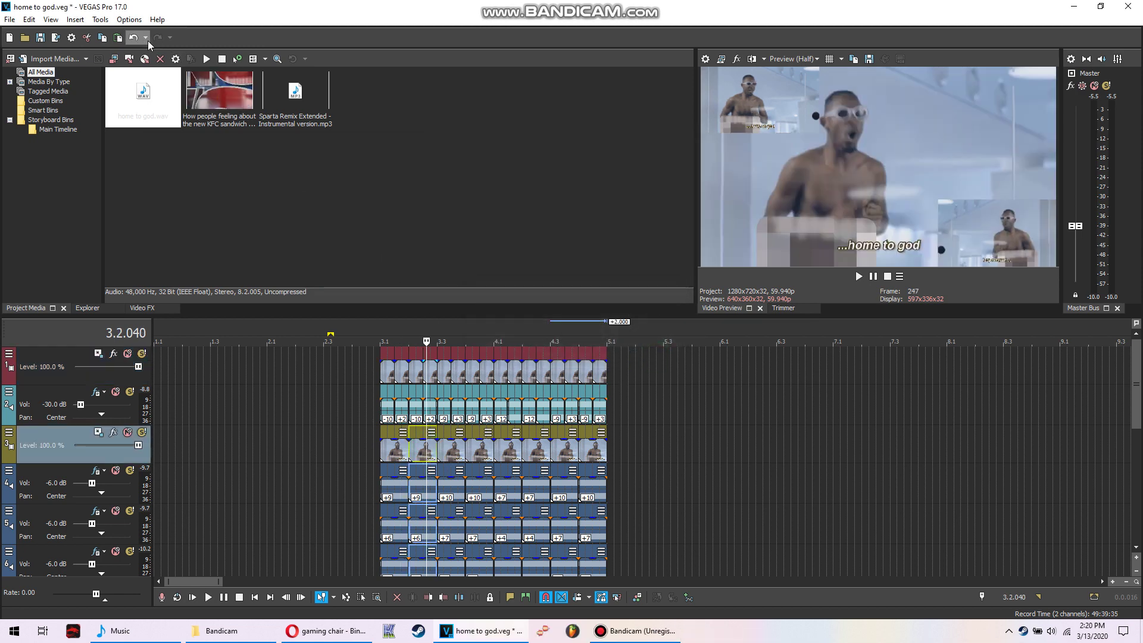
left_click(102, 20)
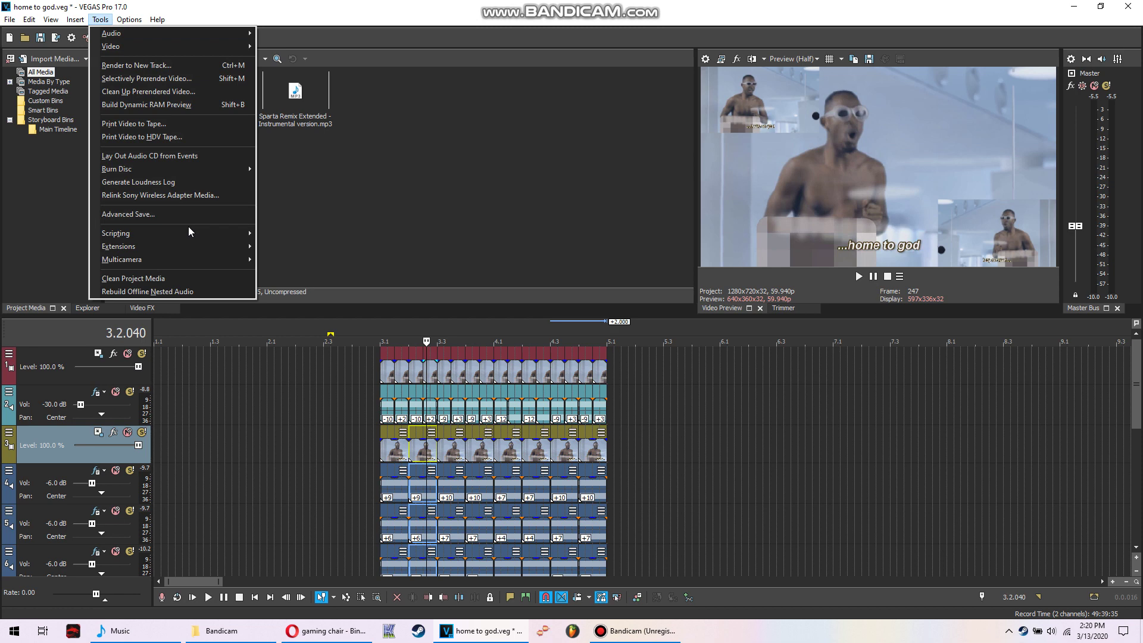
mouse_move(188, 231)
mouse_move(346, 265)
left_click(545, 266)
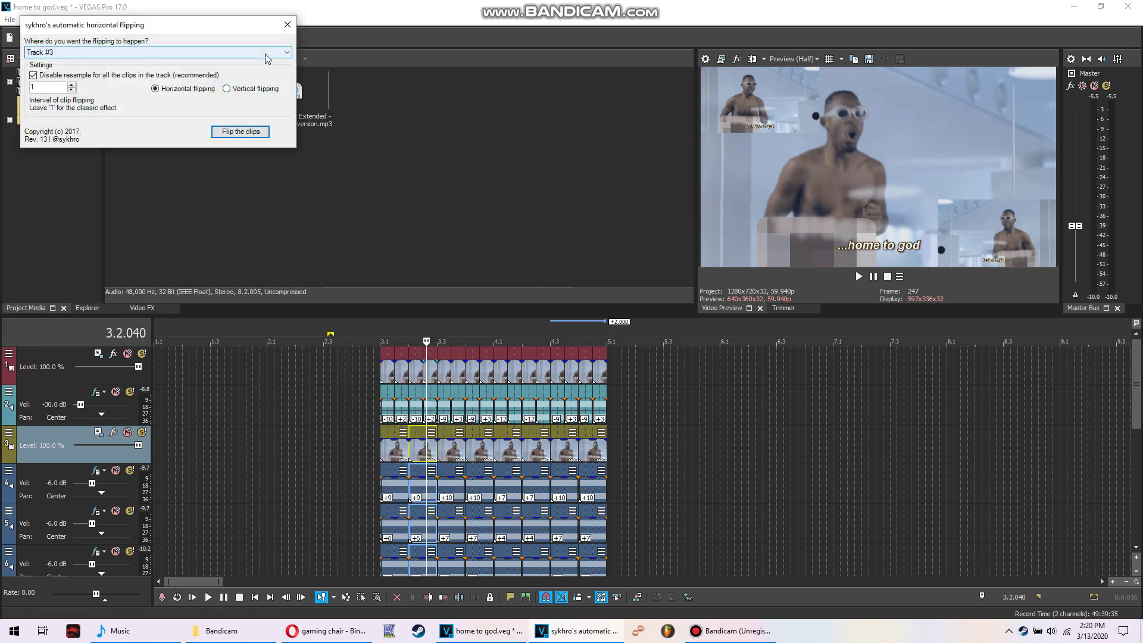
left_click(239, 131)
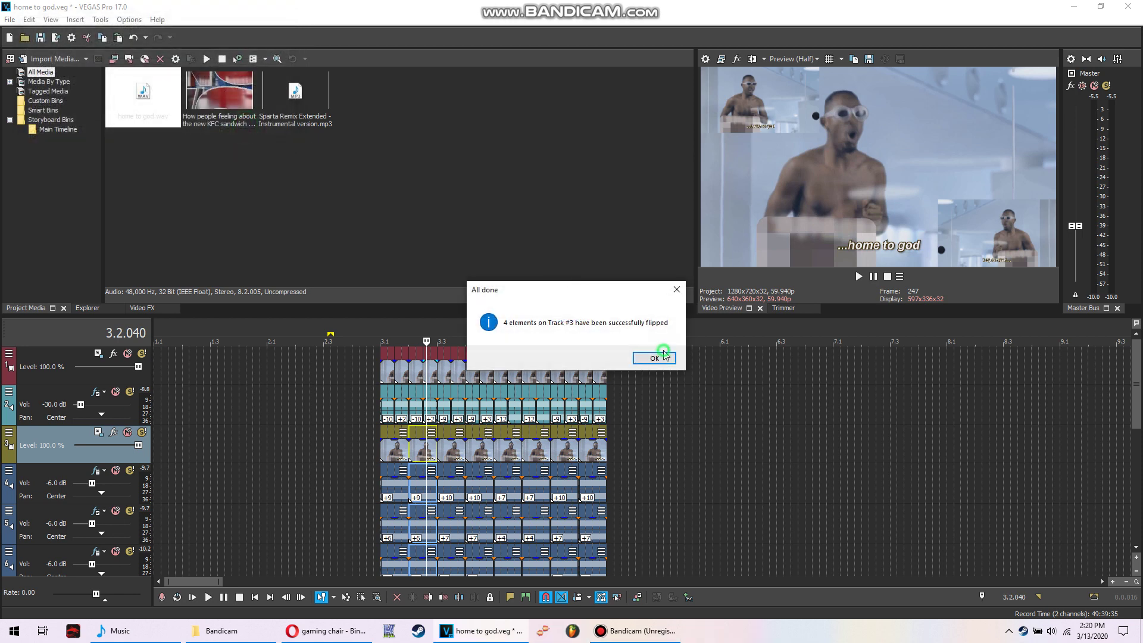
left_click(665, 356)
key("space")
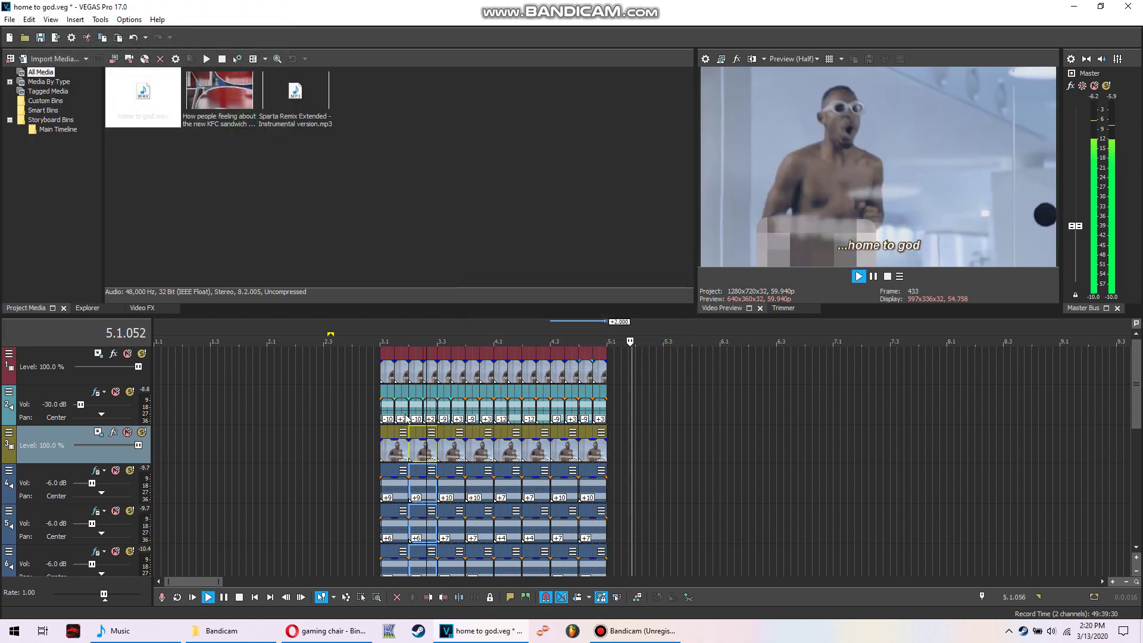
left_click(357, 455)
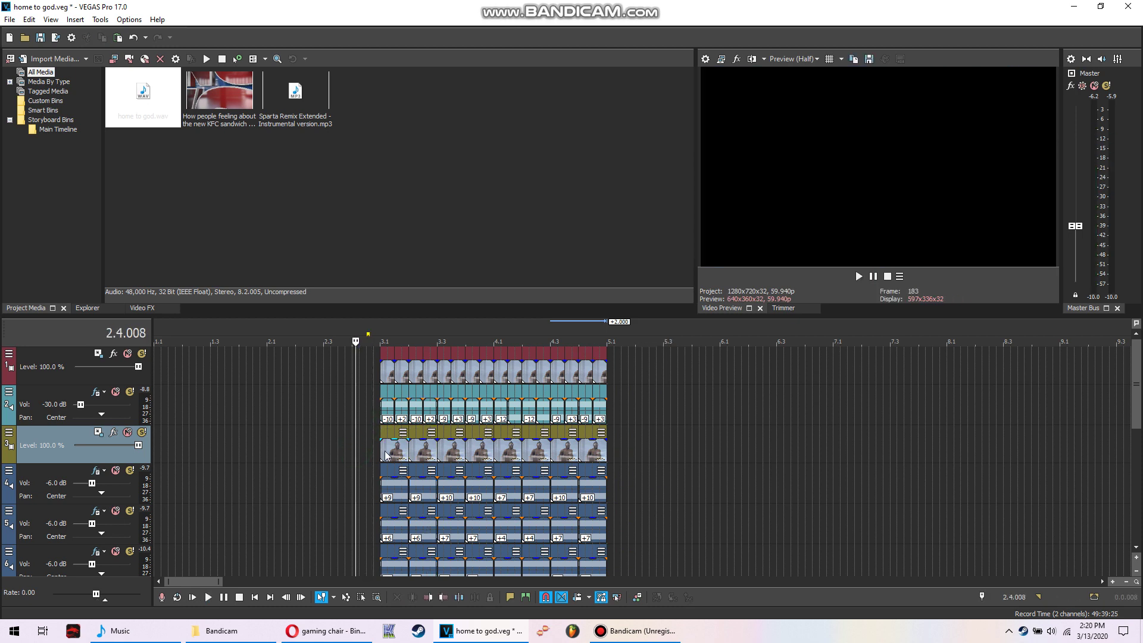
left_click(384, 452)
left_click(602, 373, "shift")
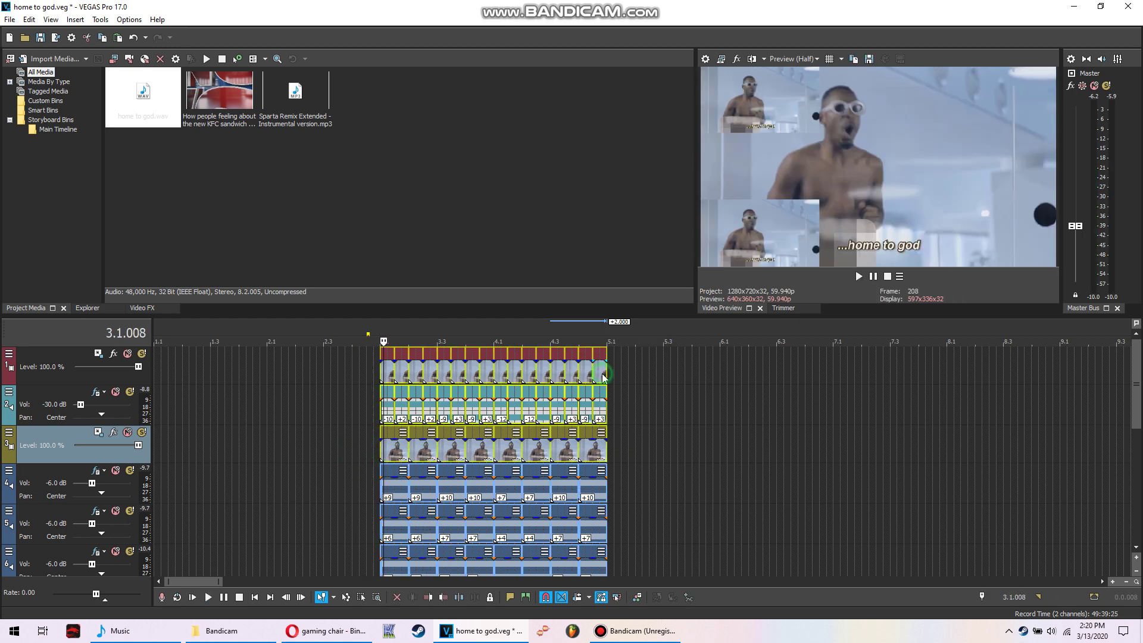
left_click(352, 426)
Insert a new empty video track and a new empty audio track above the existing tracks.
right_click(51, 356)
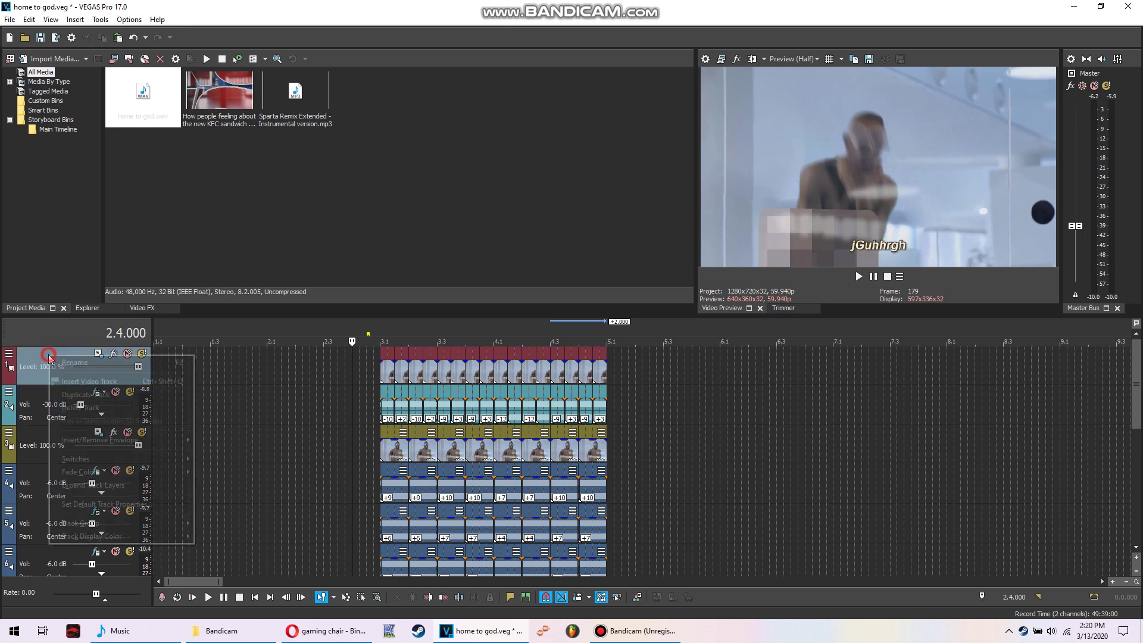
left_click(70, 381)
right_click(30, 438)
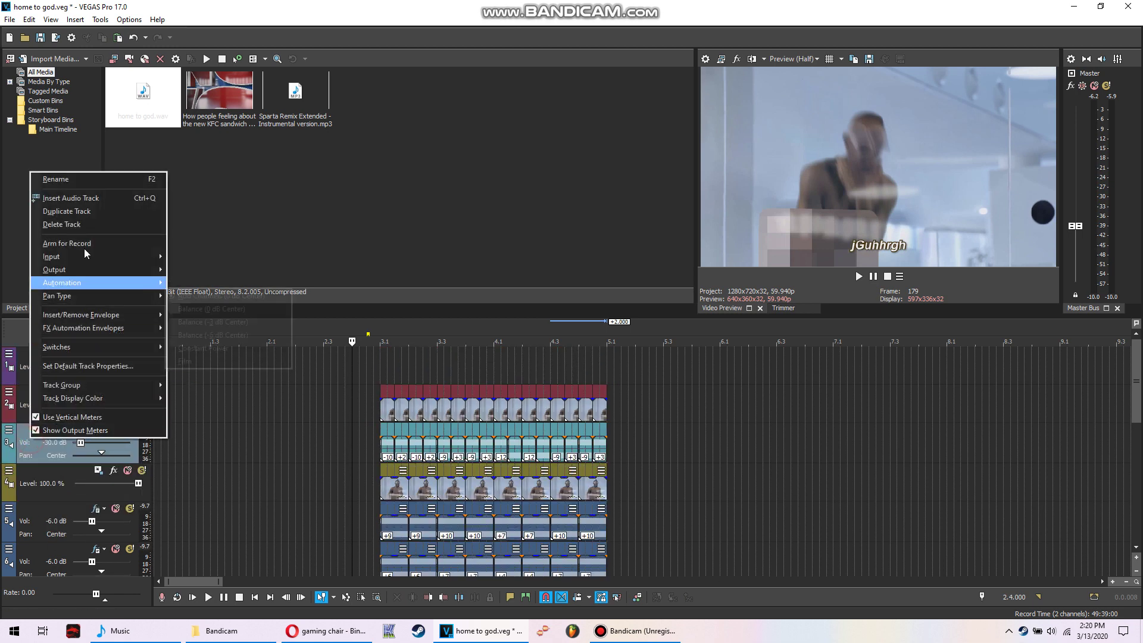
left_click(92, 198)
left_click_drag(40, 388, 40, 389)
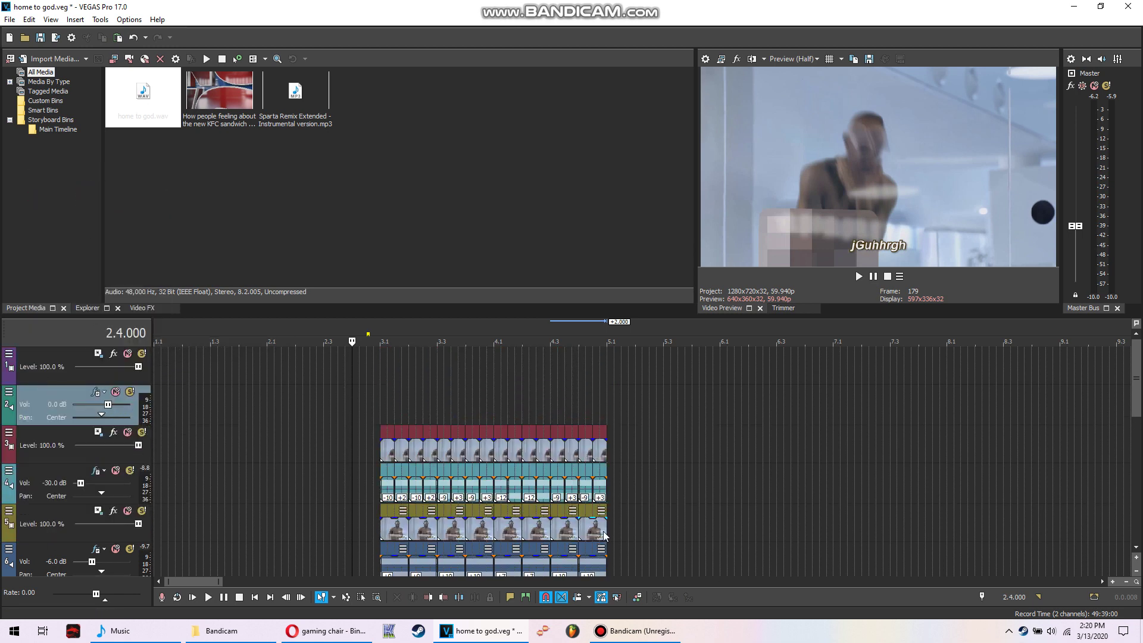
Copy track 5's first clip at 3.1 with its audio event and paste the pair onto the new top tracks at 21.1.
left_click(391, 528)
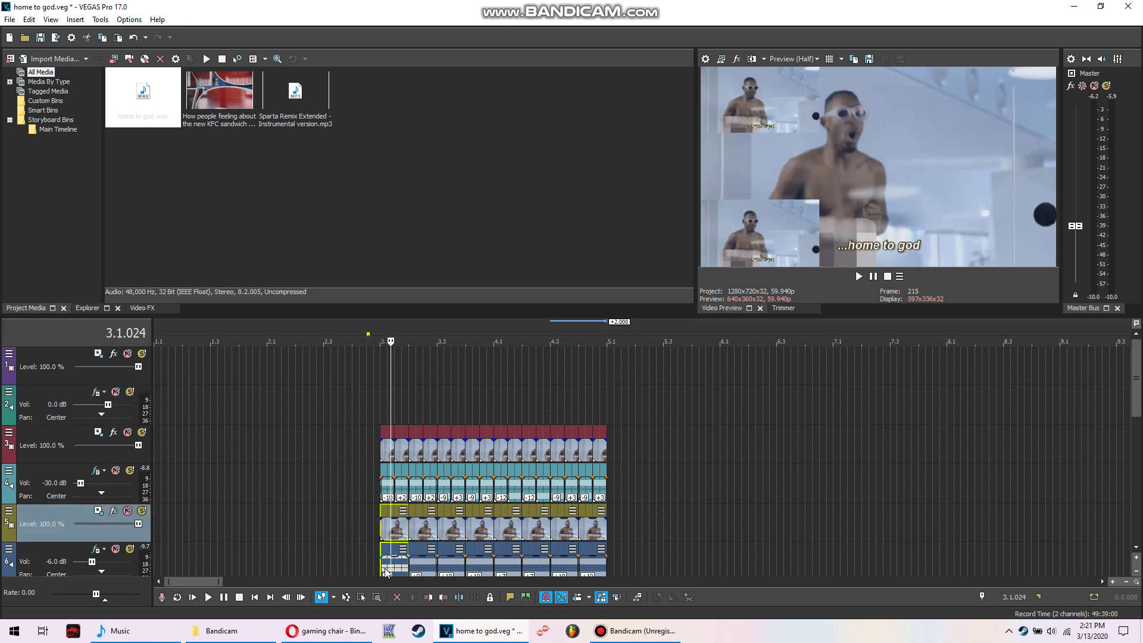
left_click(911, 405)
scroll(864, 407, "down", 3)
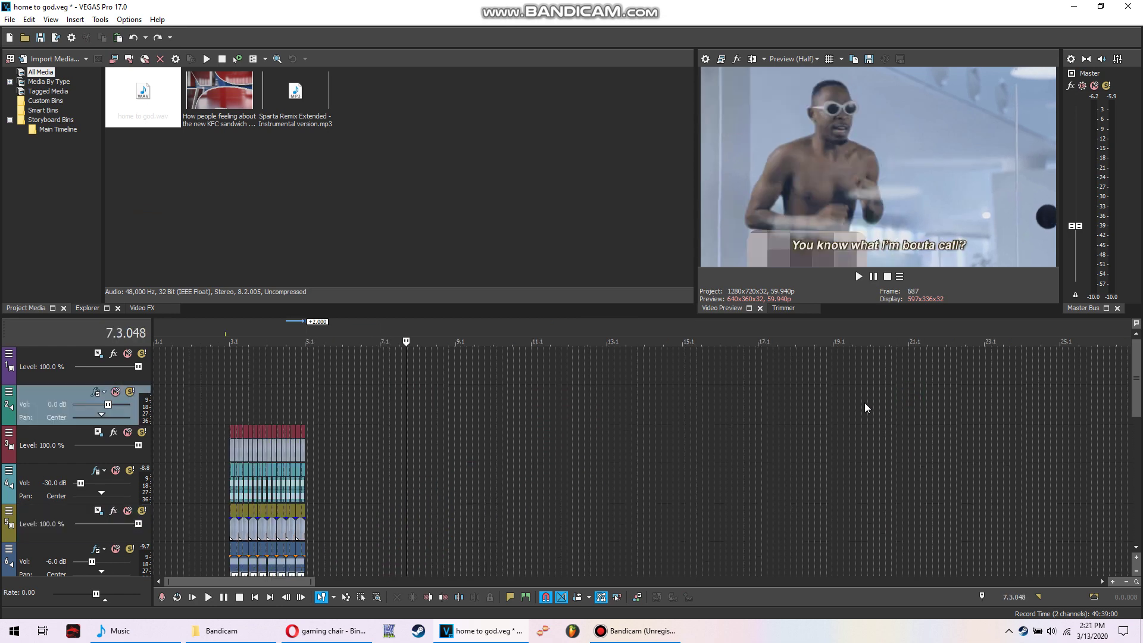
left_click(834, 390)
key("space")
scroll(746, 365, "up", 5)
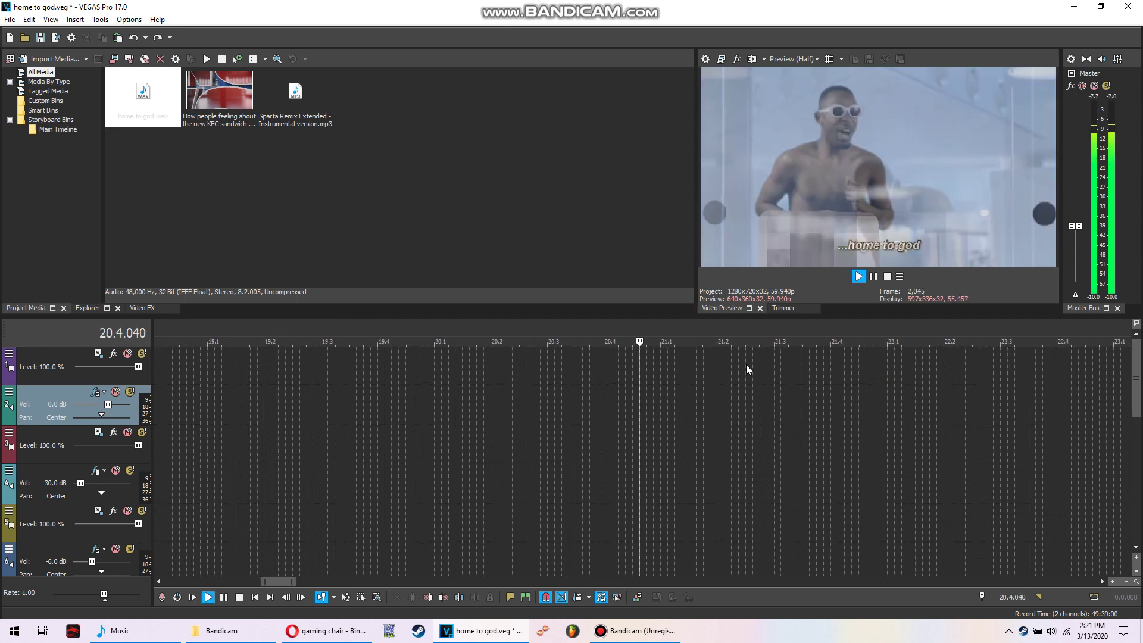
key("space")
left_click(659, 364)
key("ctrl+v")
Set the pasted audio event's pitch at 21.1 to +2 semitones and play it.
left_click(664, 404)
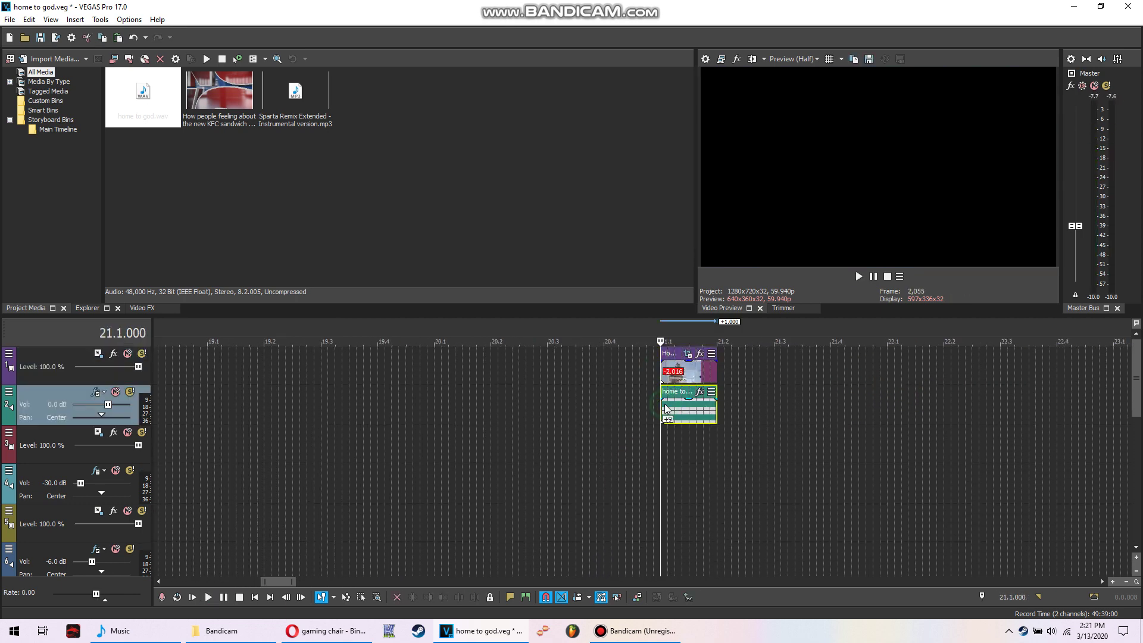
key("minus")
key("minus")
key("minus")
key("minus")
key("minus")
key("minus")
key("space")
key("space")
left_click(721, 376)
key("ctrl+v")
key("Delete")
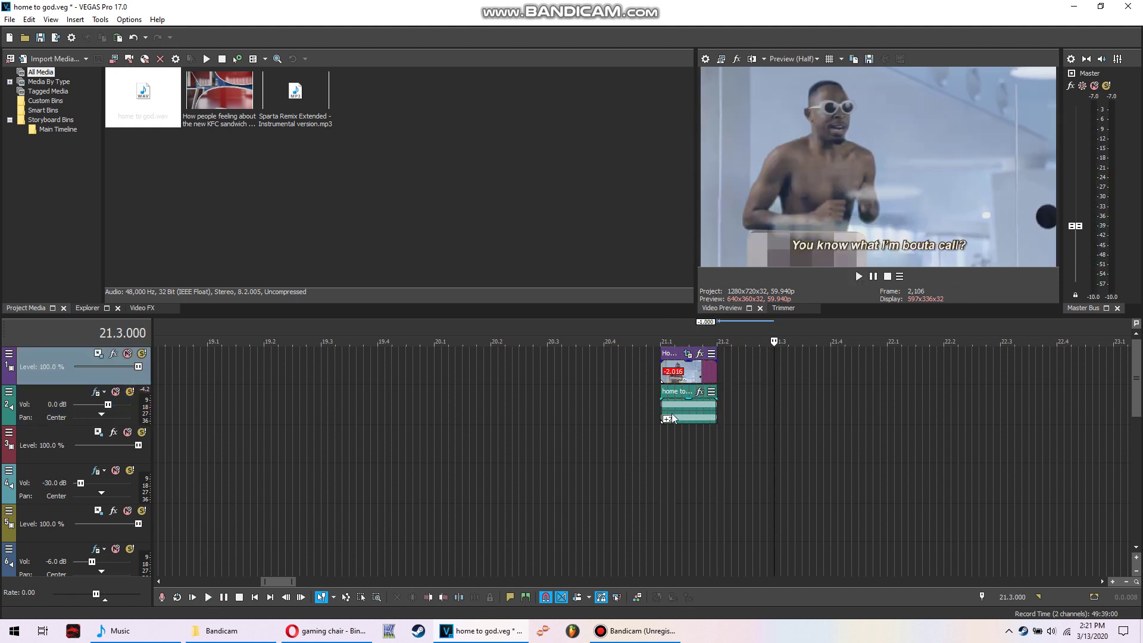
Copy the video and audio pair at 21.1 to 21.2, 21.3 and 21.4, pitching the copied audio to +14, +3 and +15 semitones.
left_click(667, 413)
left_click(679, 375, "ctrl")
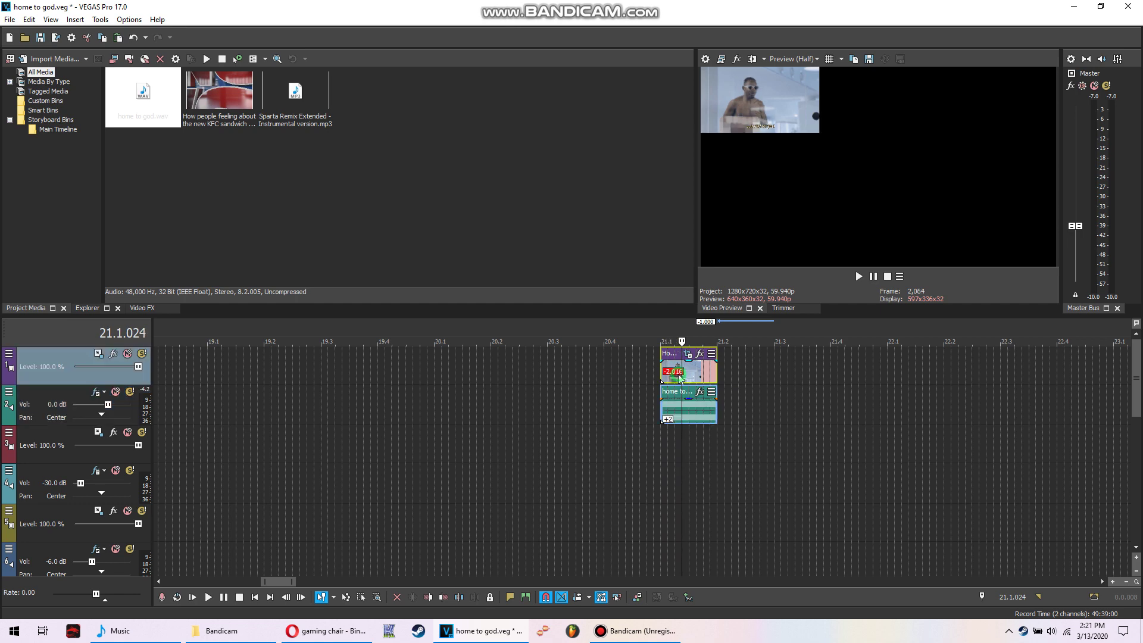
left_click(720, 375)
key("ctrl+v")
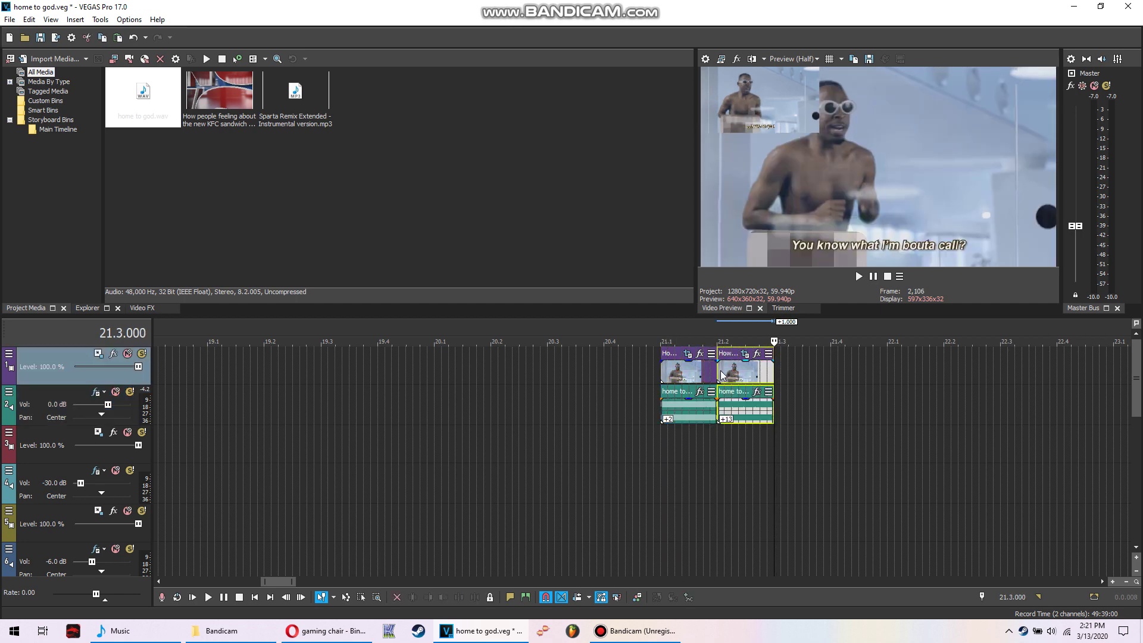
key("ctrl+v")
key("ctrl+v")
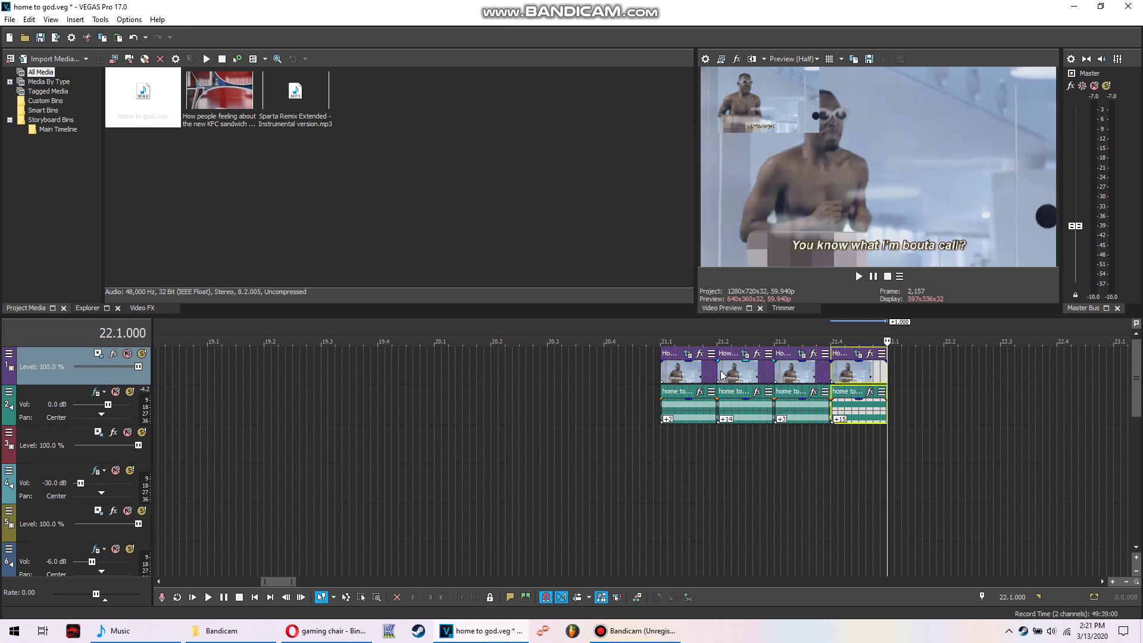
Play the four-note pattern, paste a copy of the last pair at 22.1, and trim it to end at 22.1.032.
left_click(598, 445)
key("space")
left_click(697, 411)
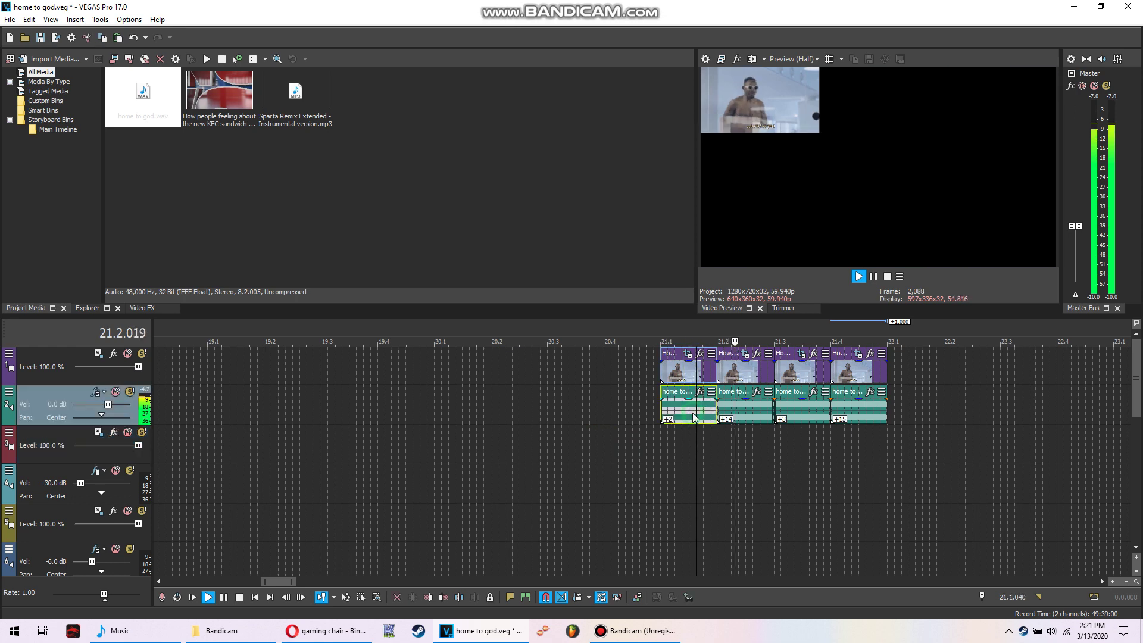
key("space")
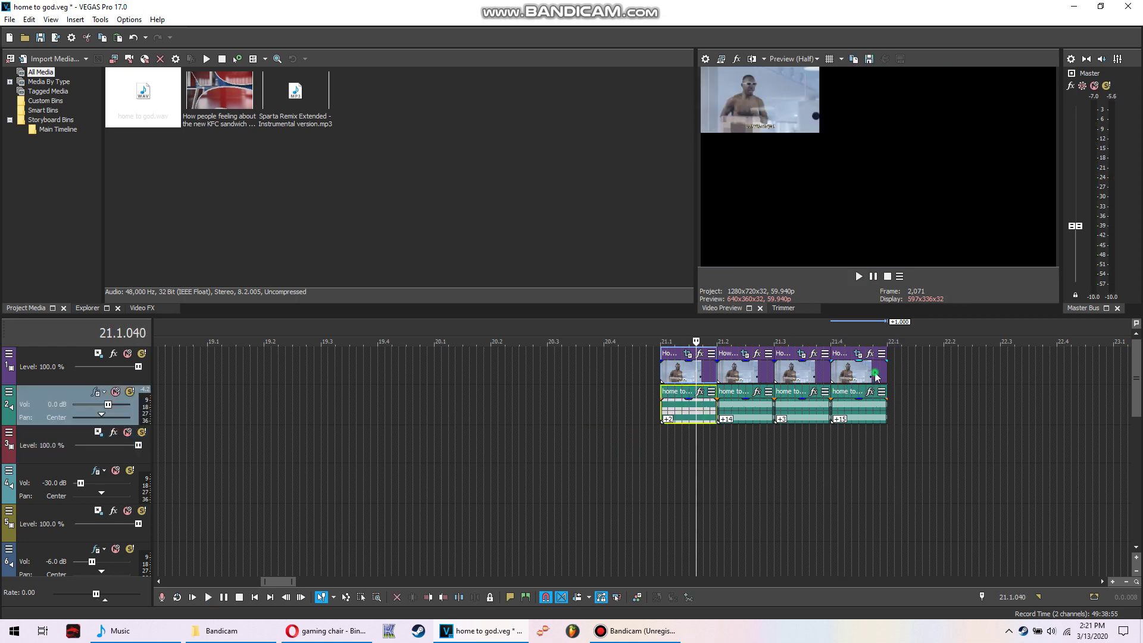
left_click(877, 377)
key("ctrl+v")
left_click_drag(941, 370, 911, 373)
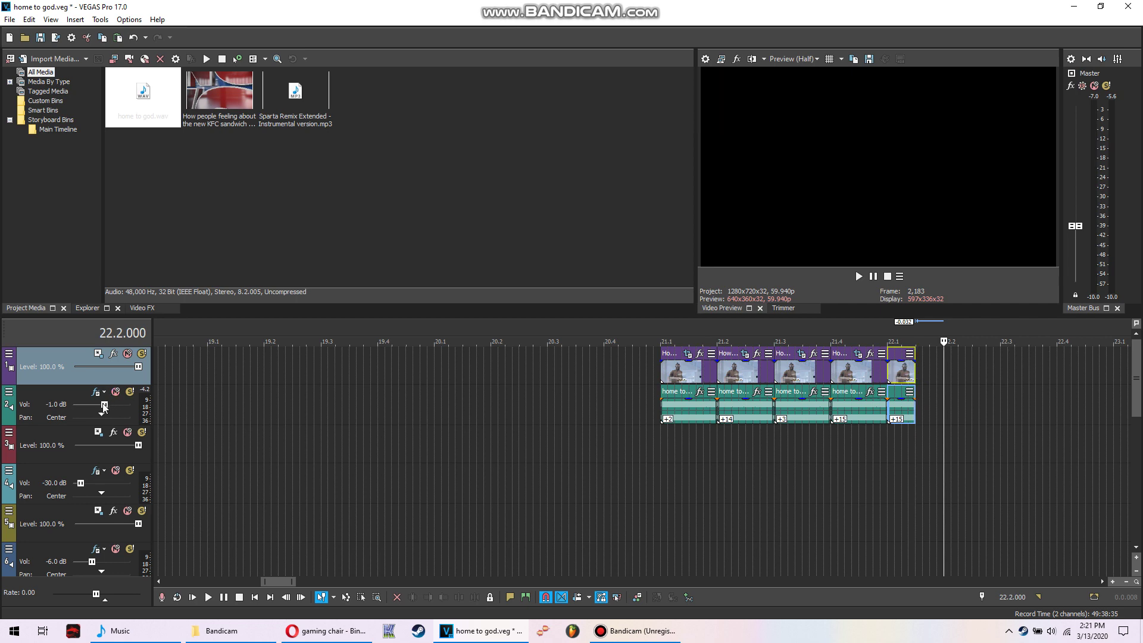
Set track 2's volume to -6 dB and the short audio event's pitch at 22.1 to +12 semitones.
scroll(104, 405, "down", 3)
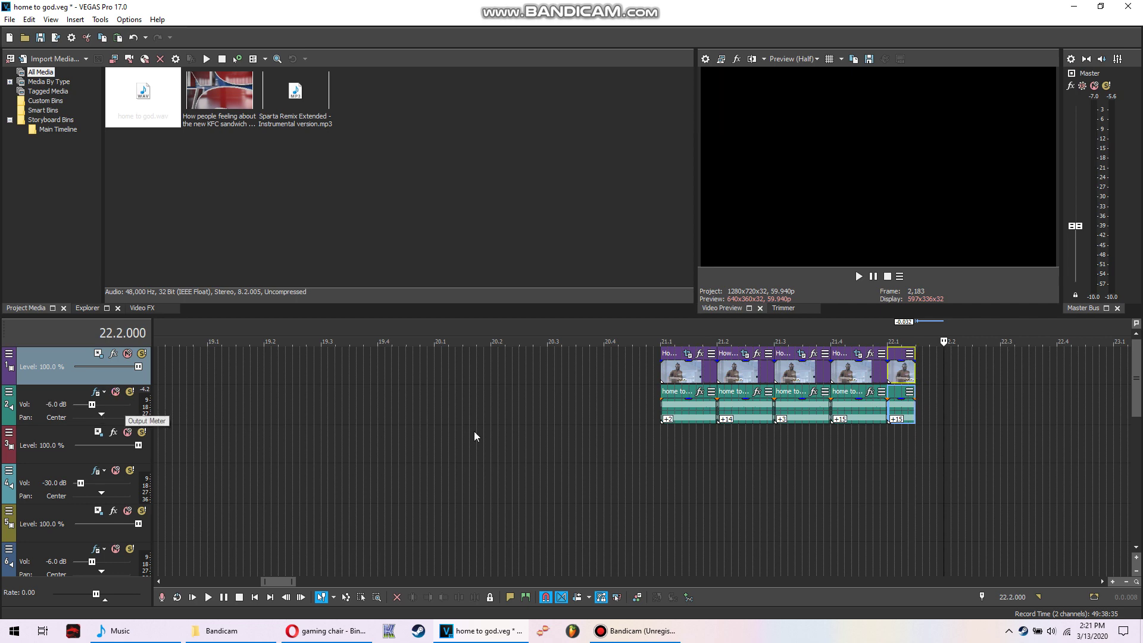
left_click(902, 415)
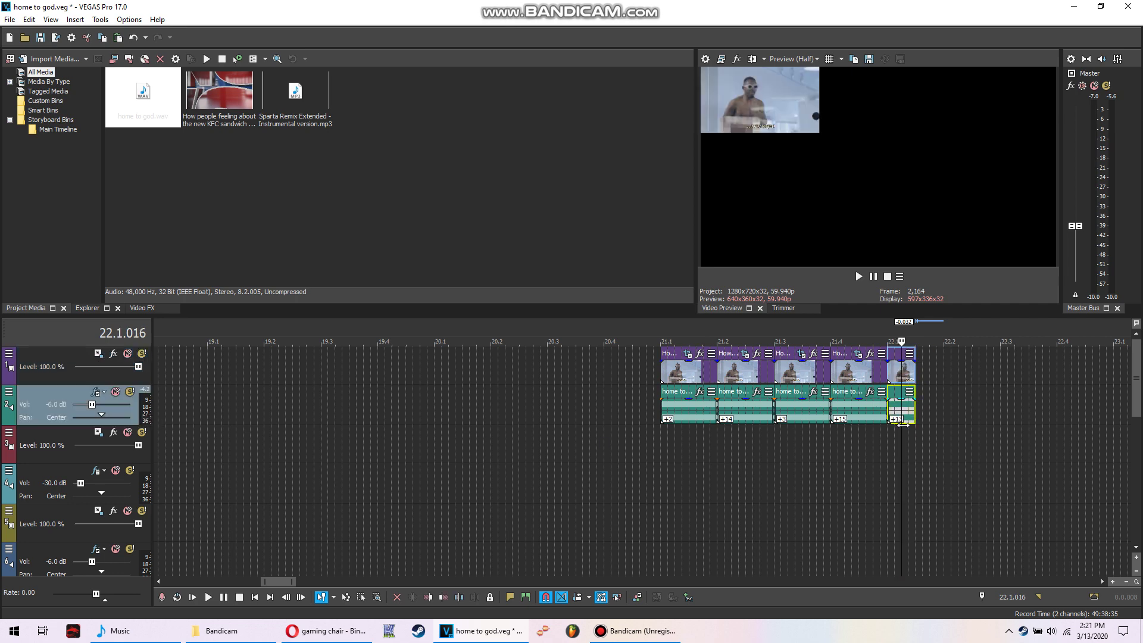
key("minus")
left_click(885, 434)
key("space")
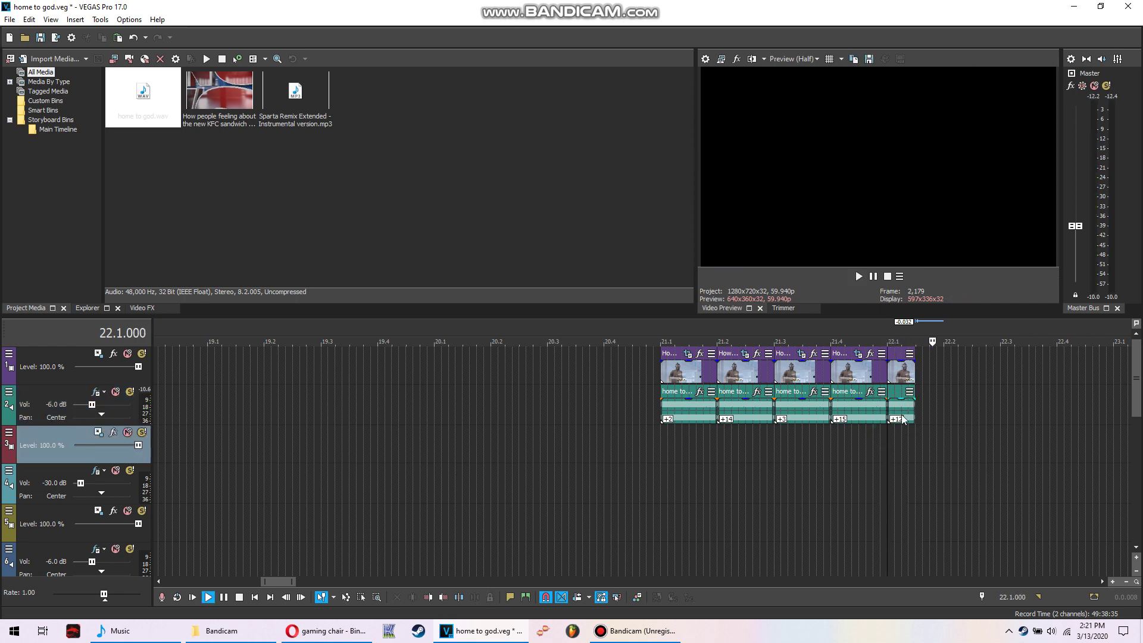
Paste the short +12 pair at 22.1.032 and 22.2, and extend the last copy to end at 22.3.
left_click(903, 410)
key("space")
key("ctrl+v")
key("ctrl+v")
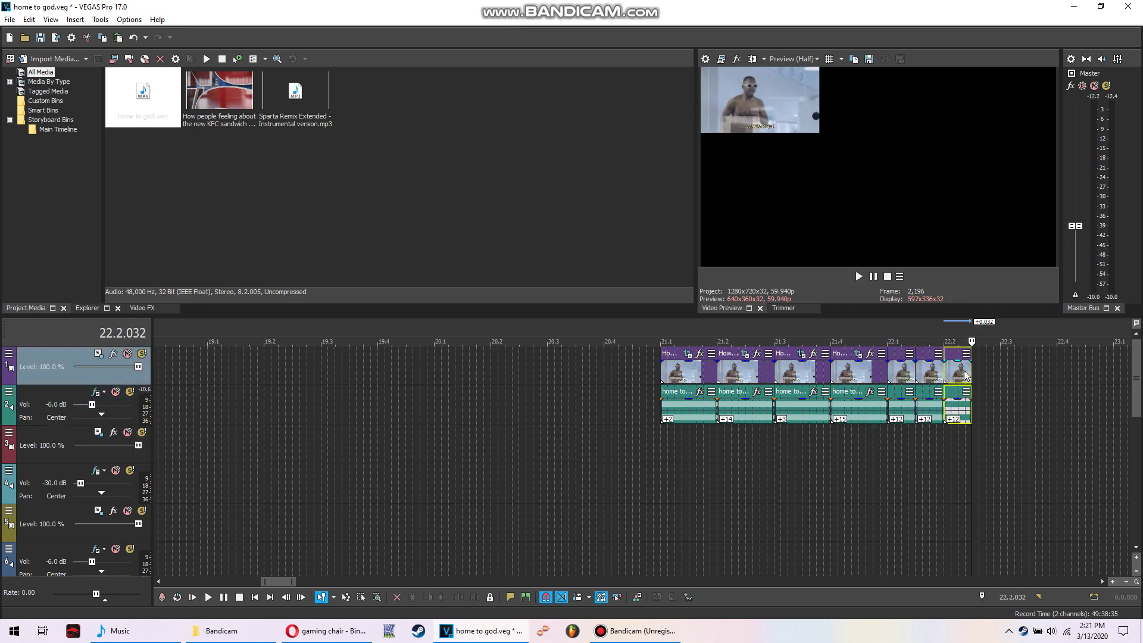
left_click_drag(970, 370, 1000, 367)
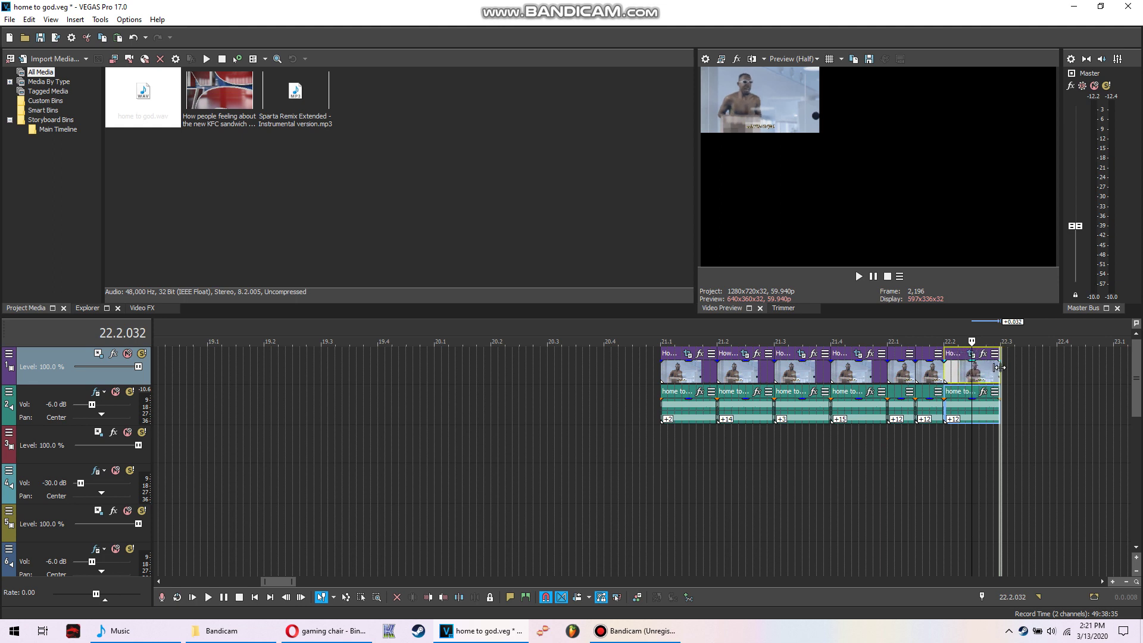
Paste the short pair at 22.3 and 22.3.032, pitching the audio copies to +15 and +3 semitones, and play back the notes.
key("ctrl+v")
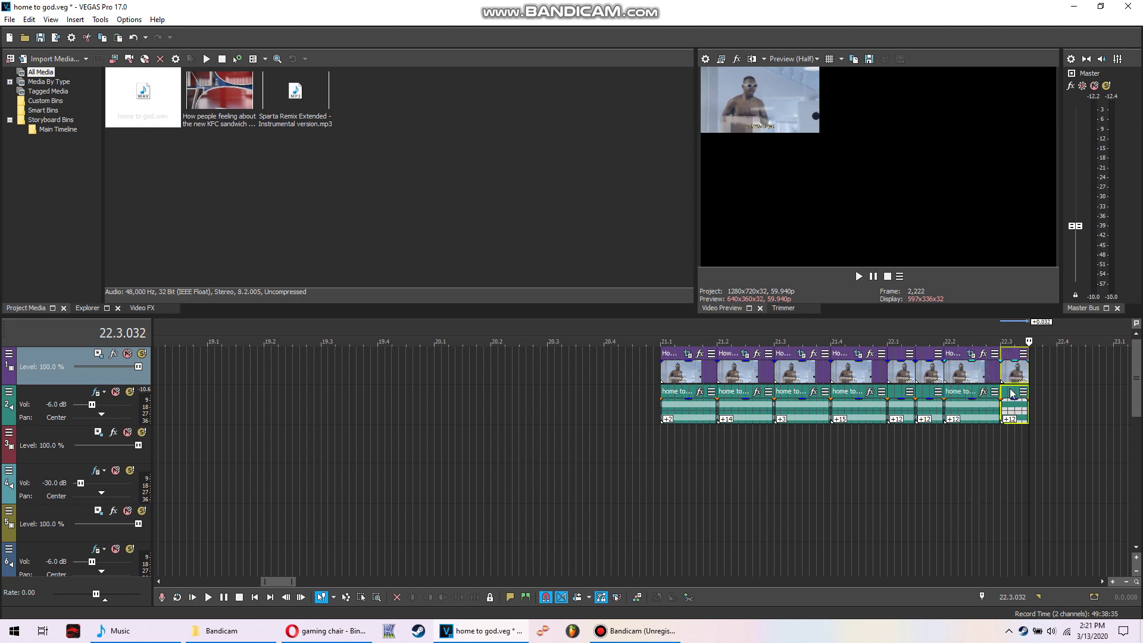
left_click(1022, 417)
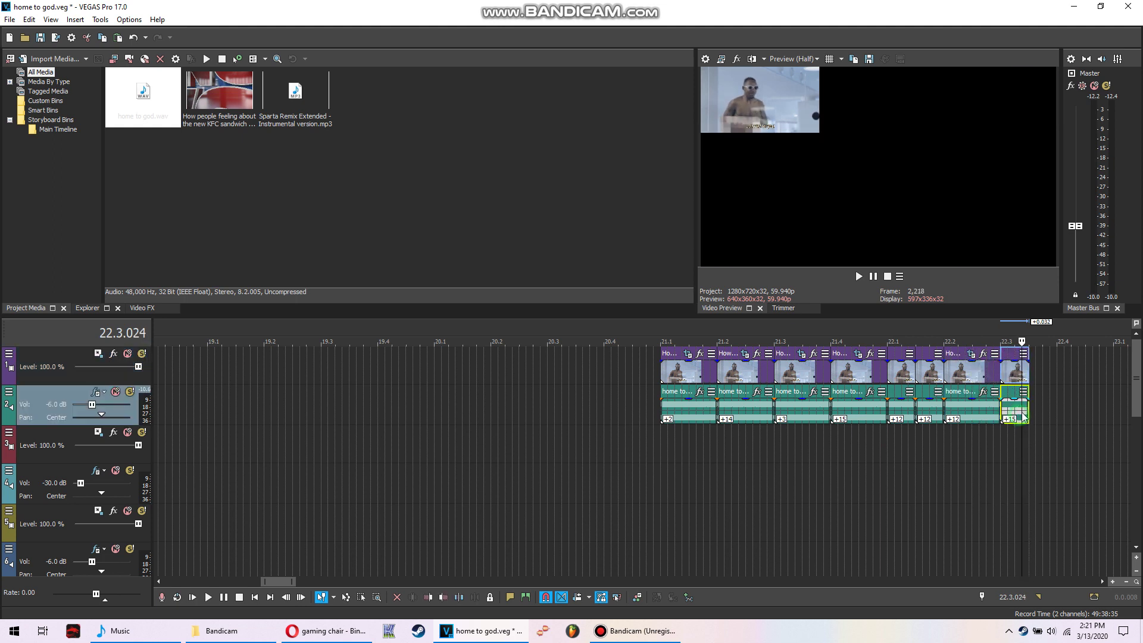
left_click(1029, 373)
key("ctrl+v")
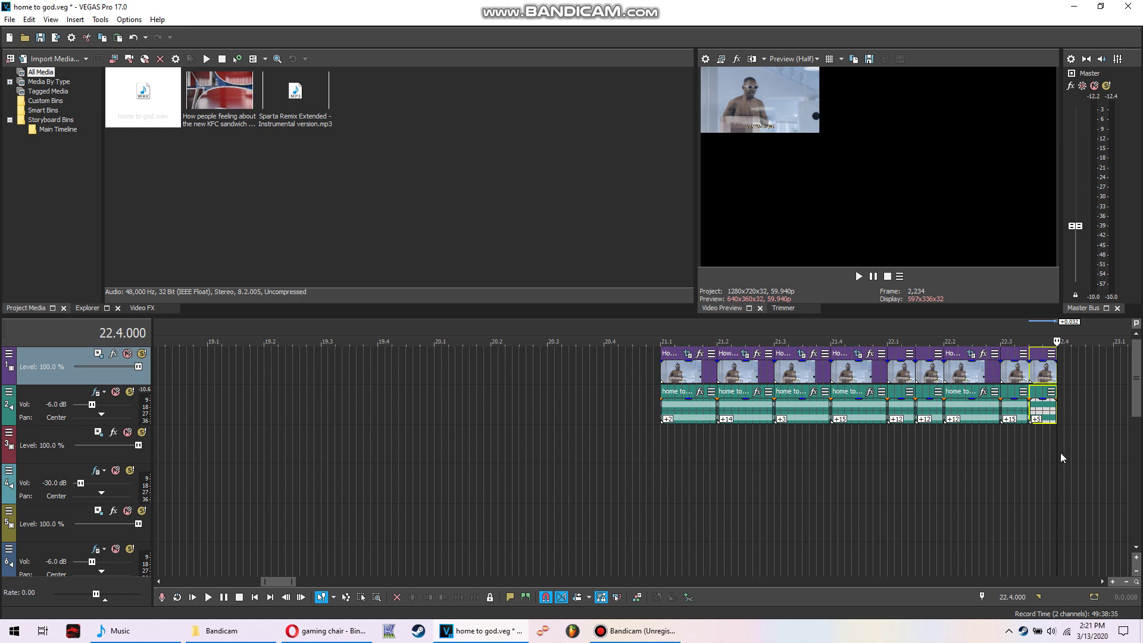
left_click(1016, 453)
key("space")
key("space")
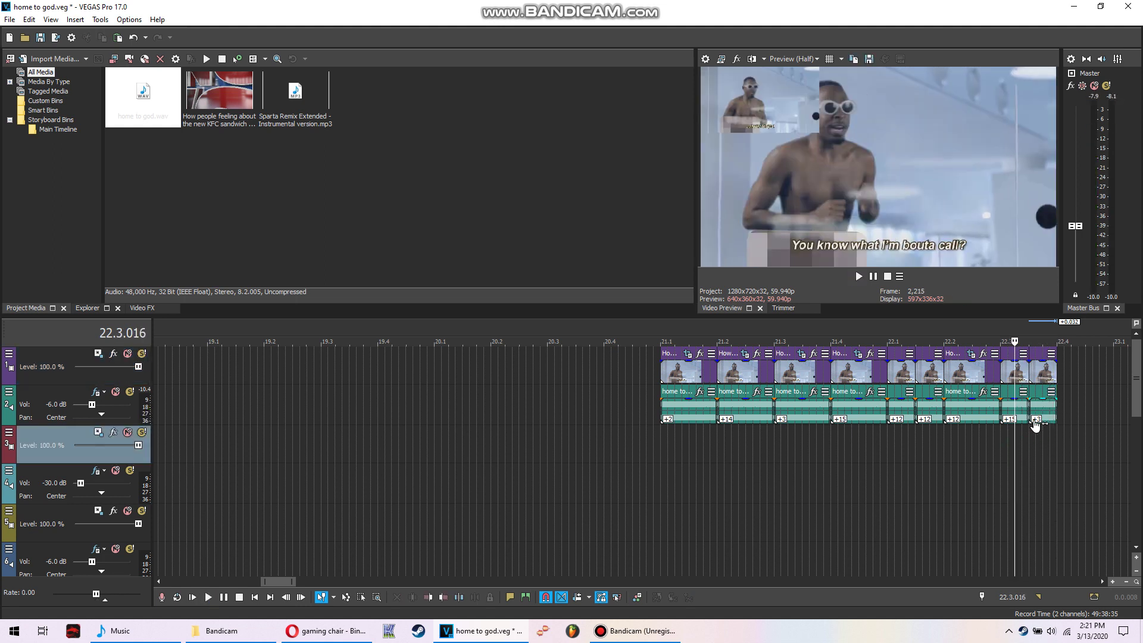
Duplicate the two short video and audio pairs from 22.3 to 22.4 so the pattern fills up to 23.1.
left_click(1010, 427)
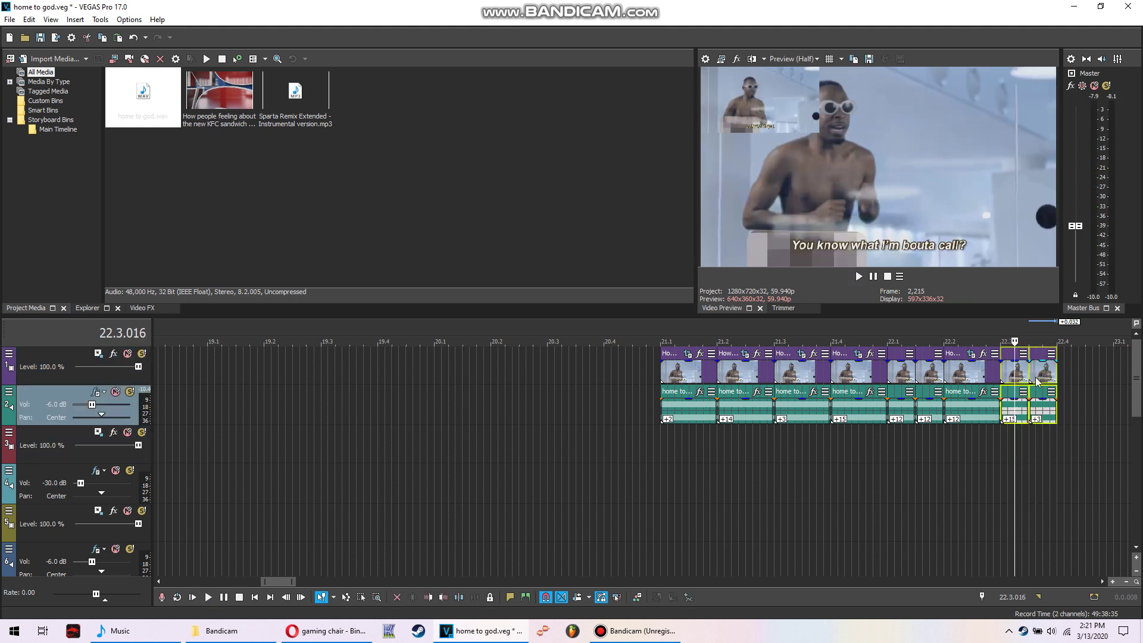
left_click(1052, 369)
key("ctrl+v")
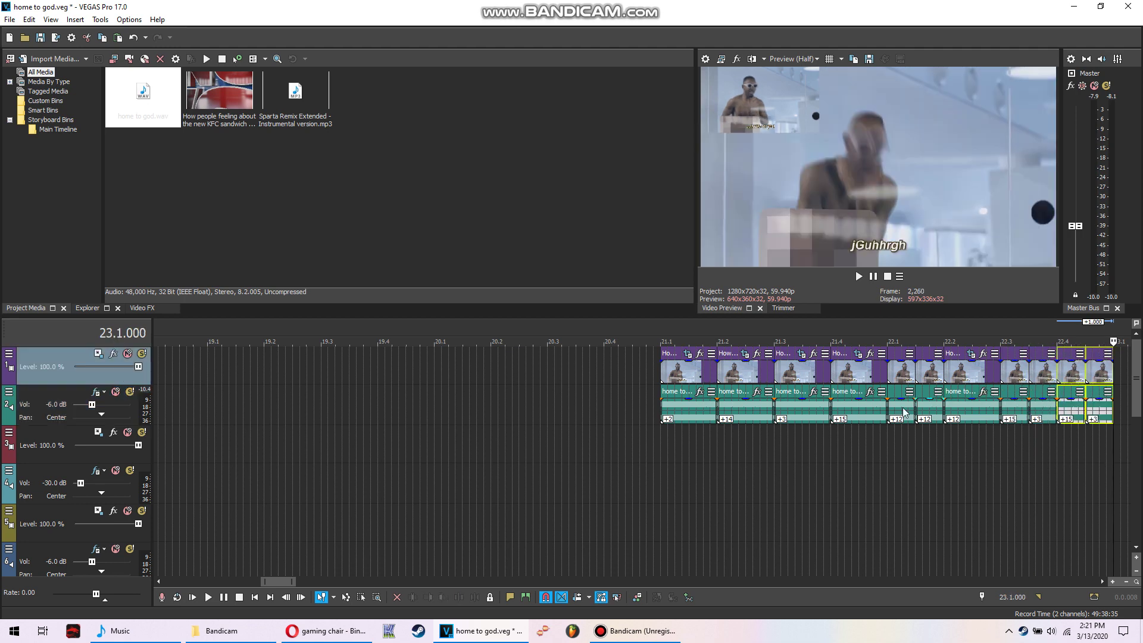
Play the melody pattern from 21.1 and paste a copy of all its video and audio events at 23.1.
left_click(688, 407)
key("space")
key("ctrl+a")
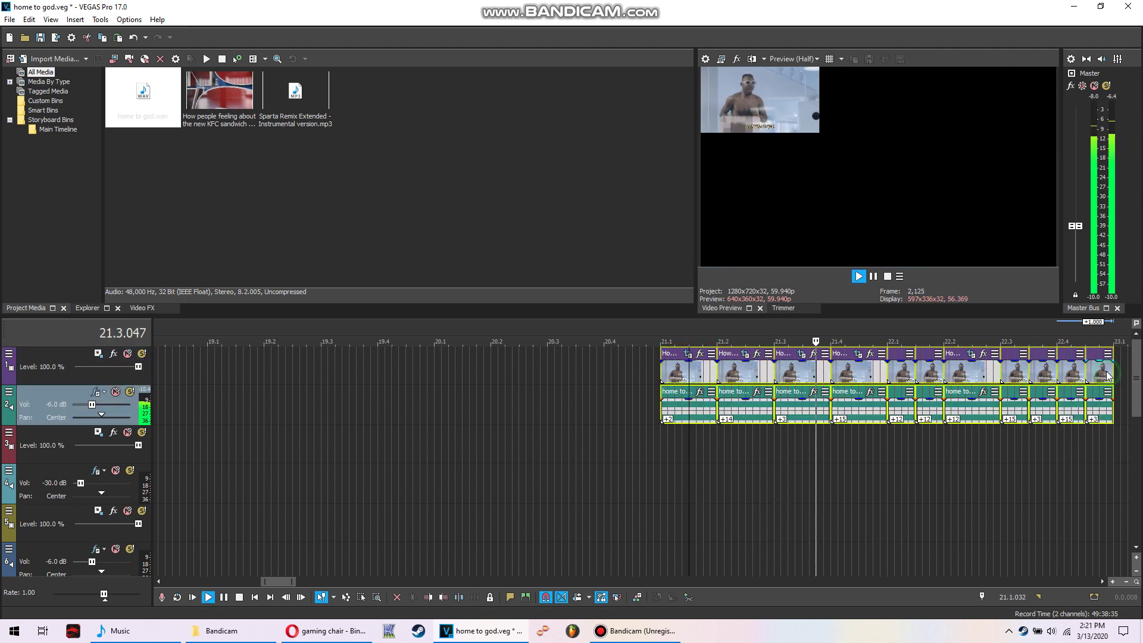
key("ctrl+v")
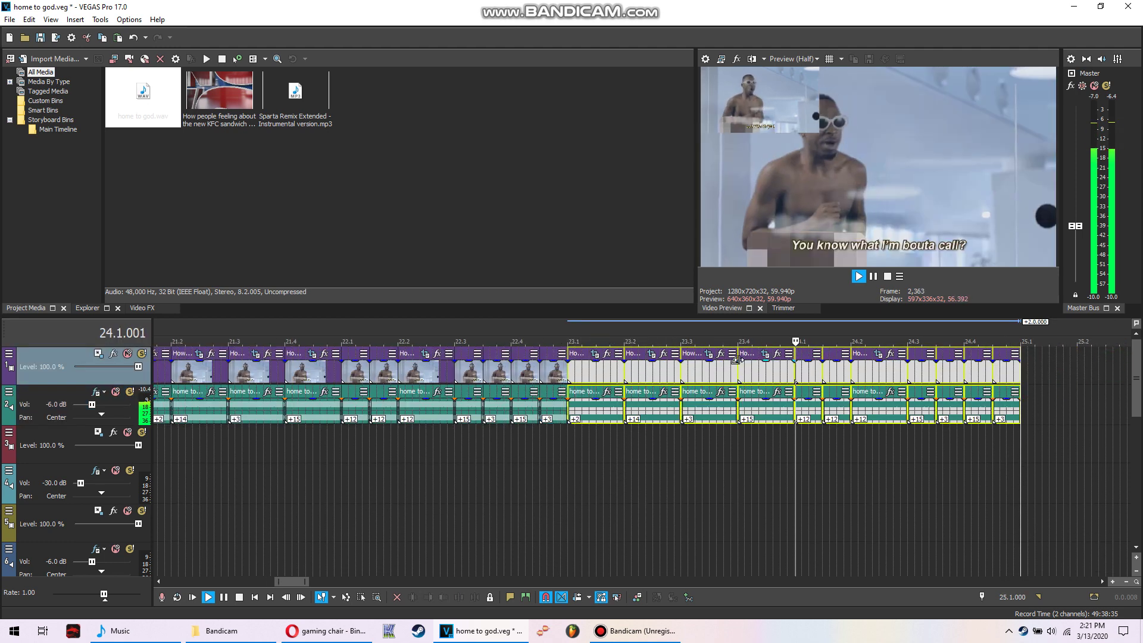
left_click(838, 438)
mouse_move(648, 4)
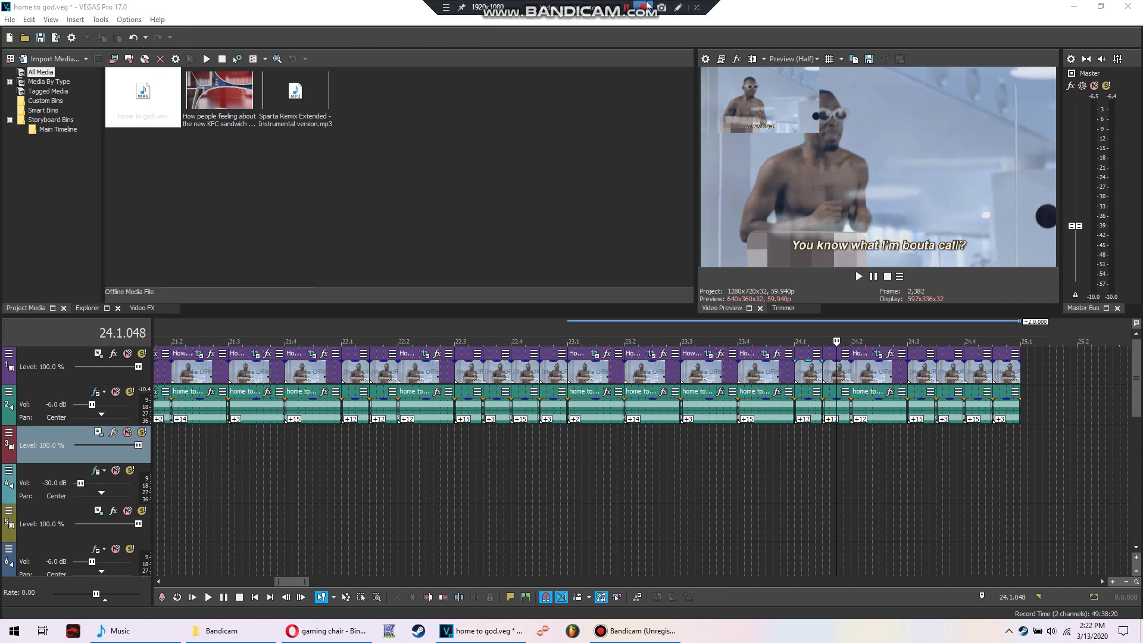